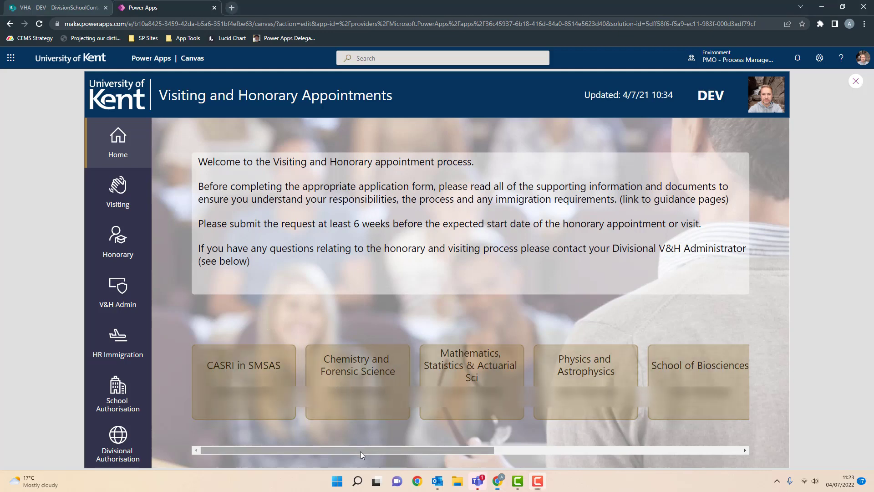
- Look through the HR Immigration and School Authorisation dashboards, then return Home and open My Visiting Requests
mouse_move(360, 451)
mouse_down()
mouse_move(605, 450)
mouse_move(360, 450)
mouse_up()
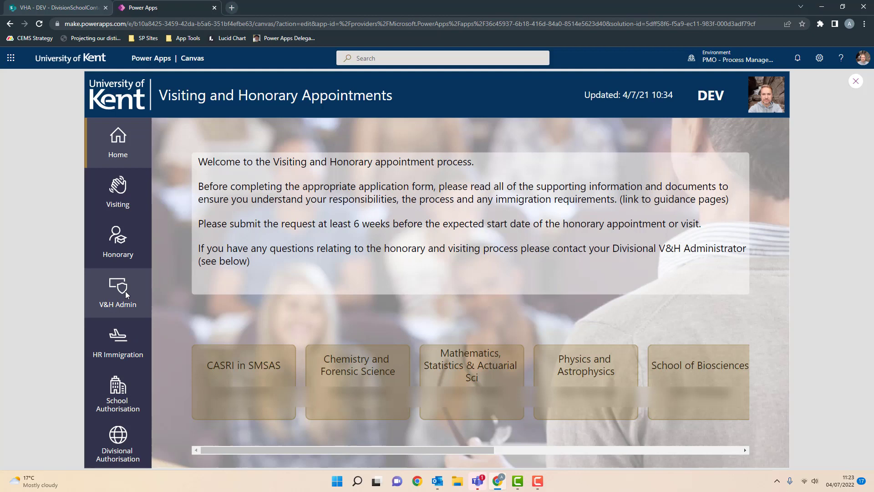
click(116, 338)
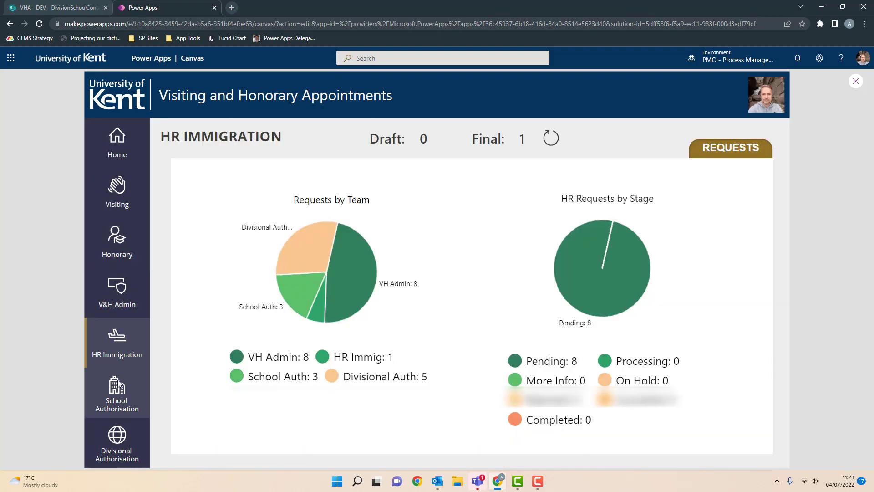
click(118, 394)
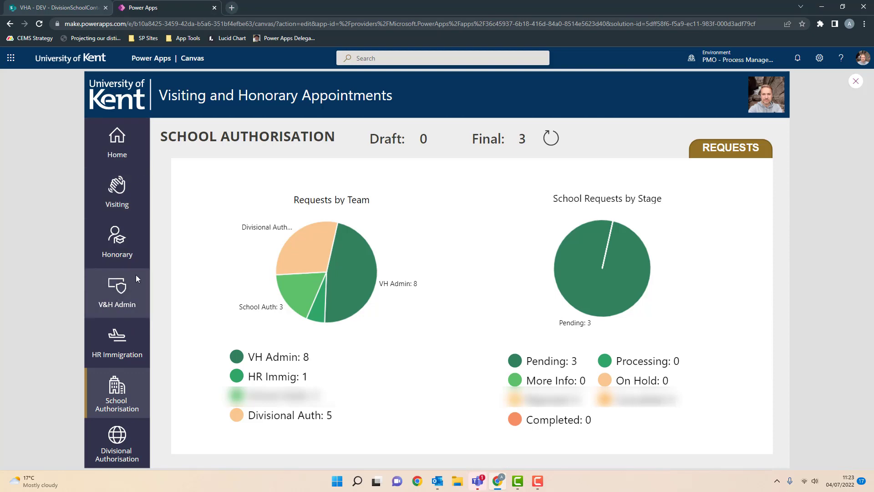
click(124, 138)
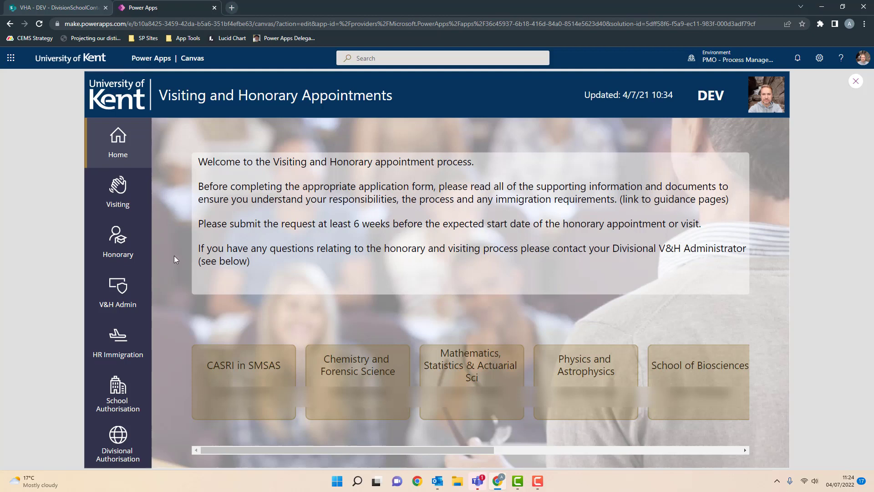
click(121, 194)
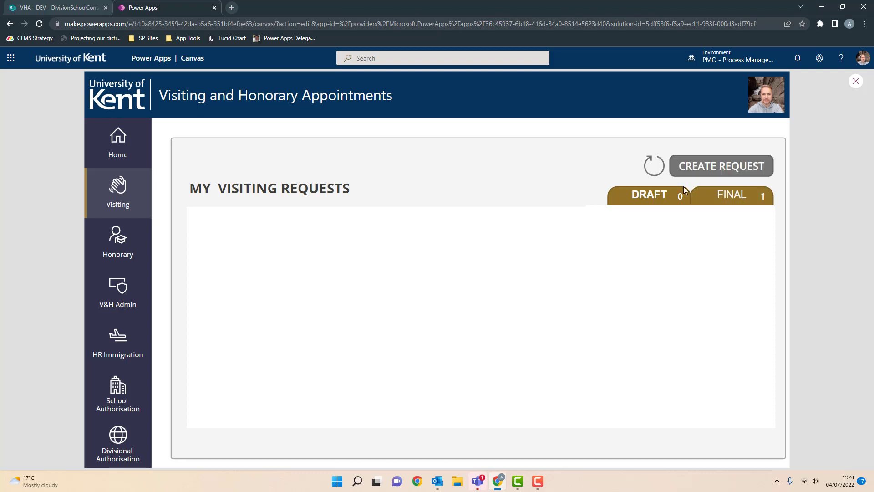
- Refresh the visiting requests list and check both its Draft and Final tabs
click(656, 170)
click(654, 168)
click(666, 201)
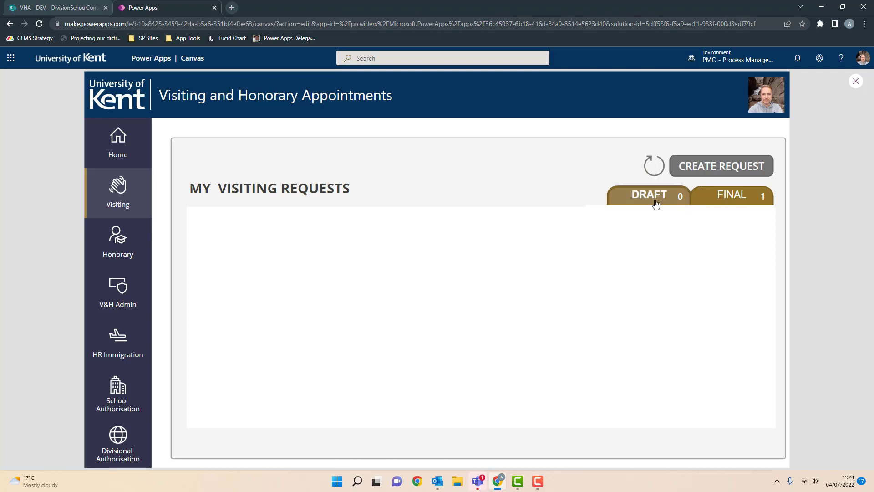
click(746, 194)
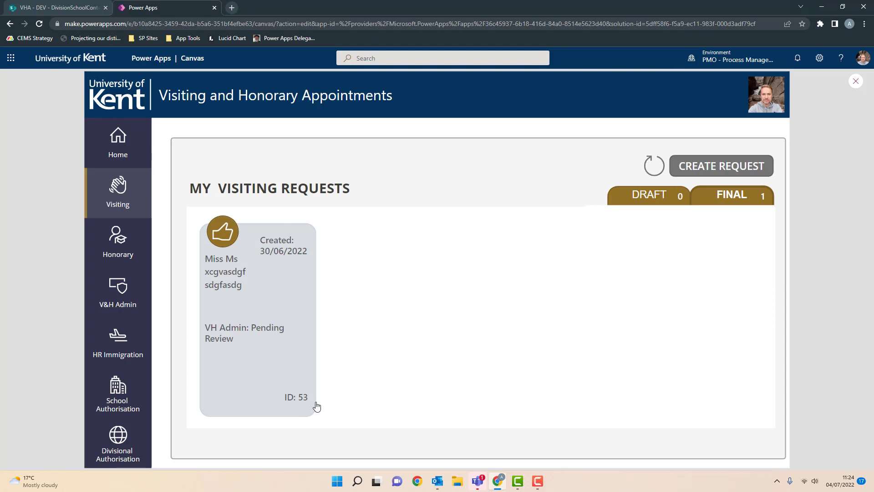
- Open visiting application 53, leave it unchanged, then create a new visiting request
click(277, 296)
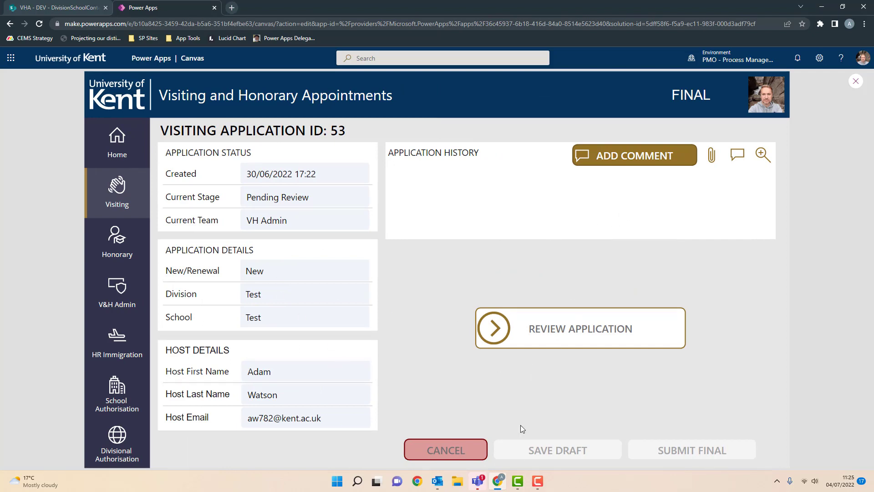
click(453, 452)
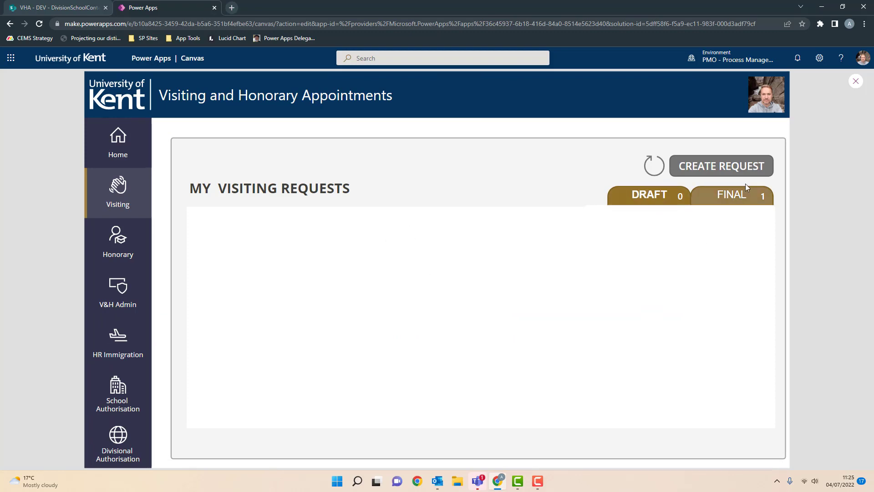
click(714, 169)
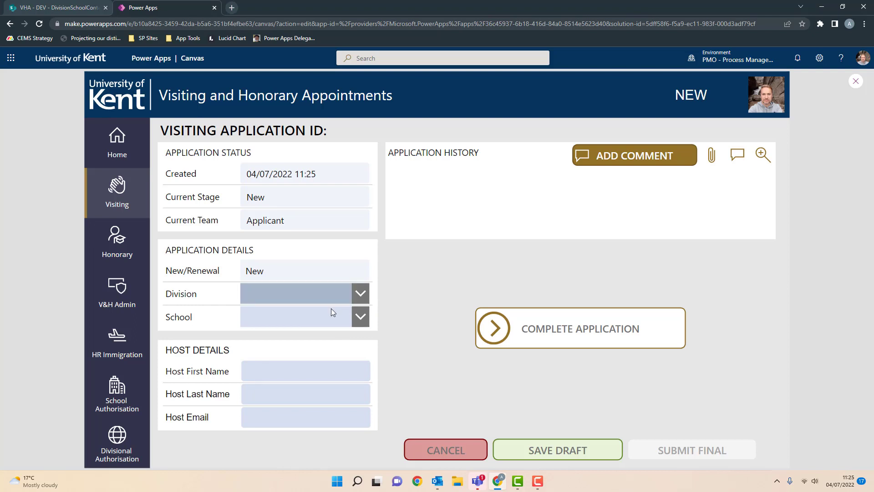
- Set both Division and School to Test
click(359, 293)
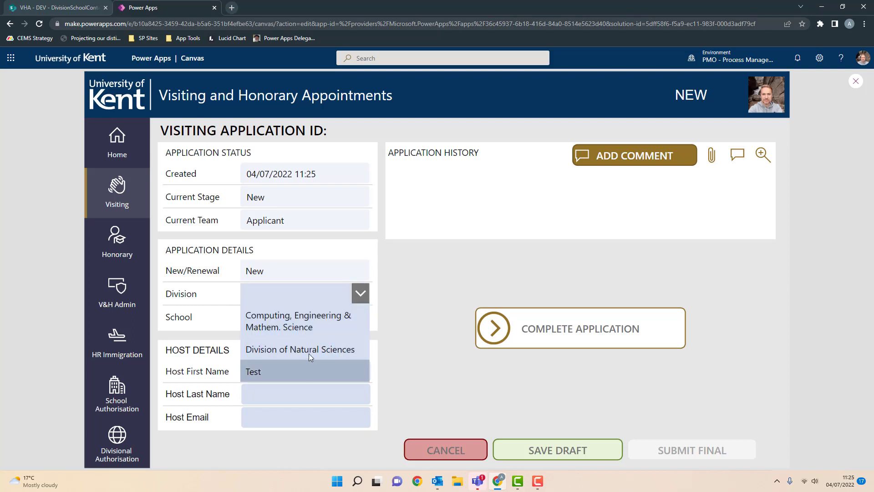
click(273, 372)
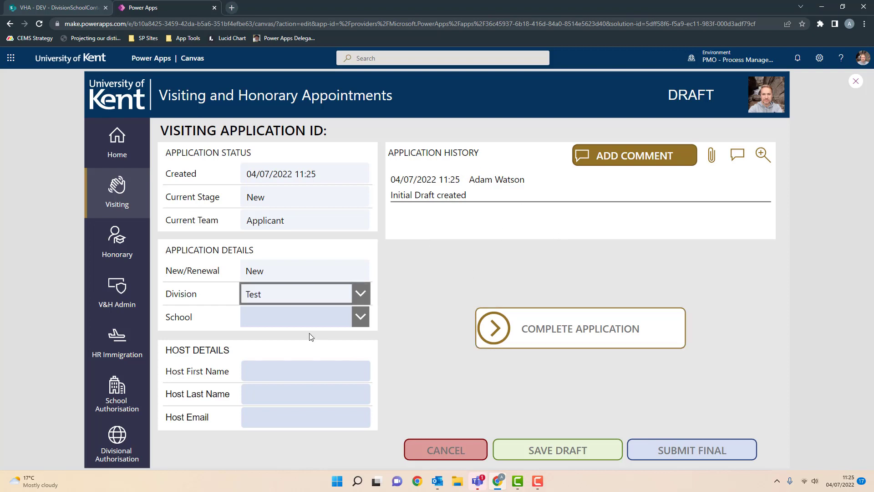
click(361, 316)
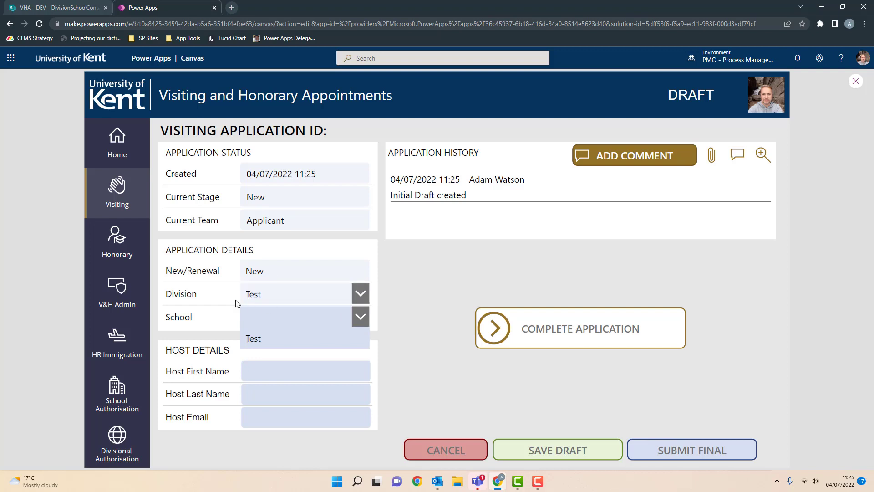
click(273, 339)
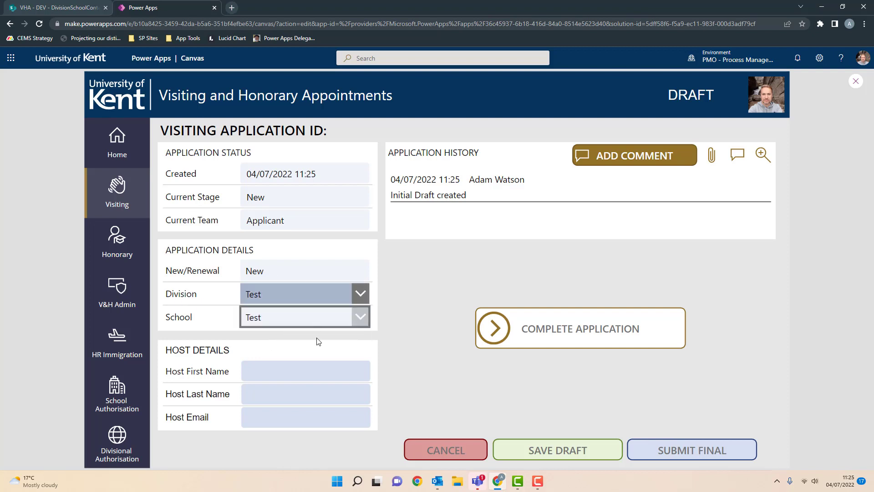
- Enter the host's first name, last name and Kent email address
click(341, 367)
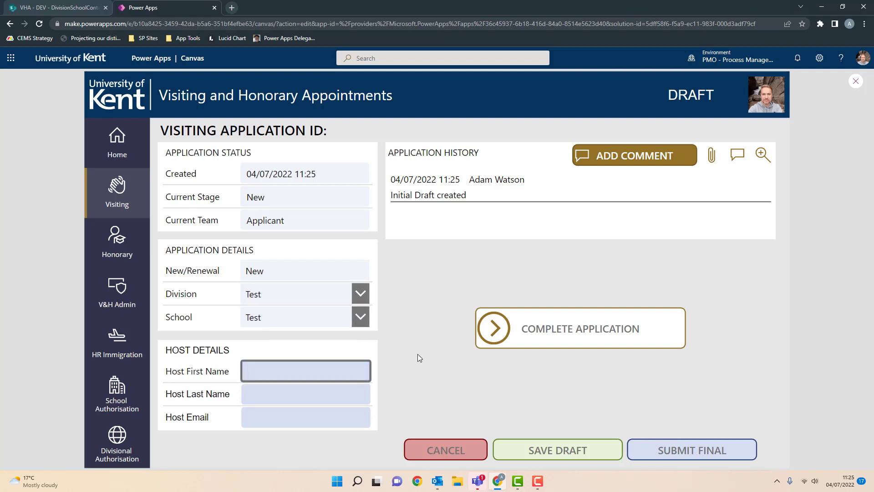
text(Adam)
key(Tab)
text(Wa)
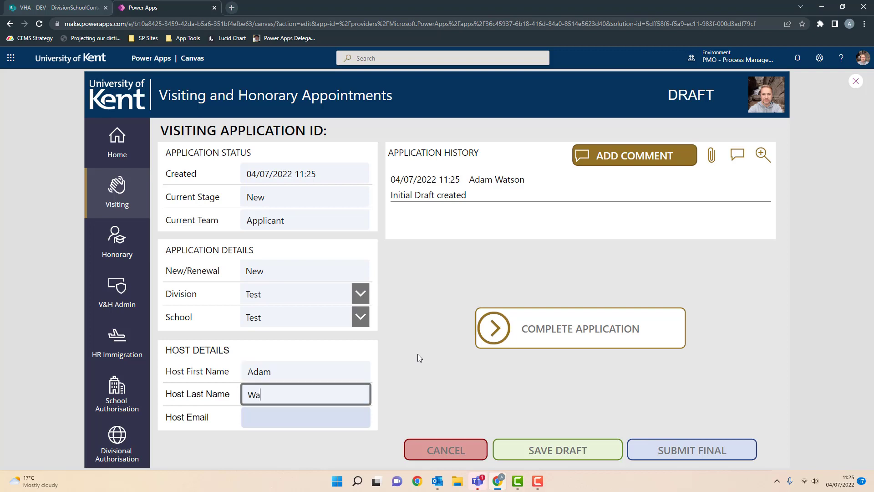
key(Tab)
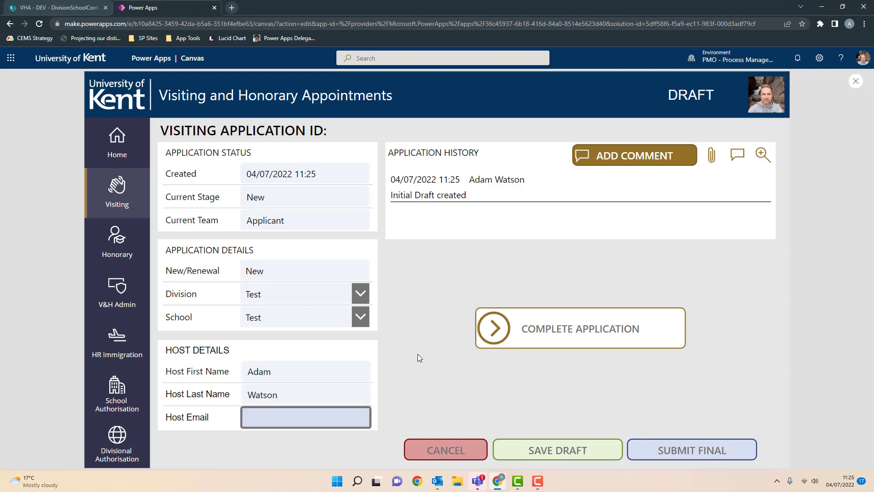
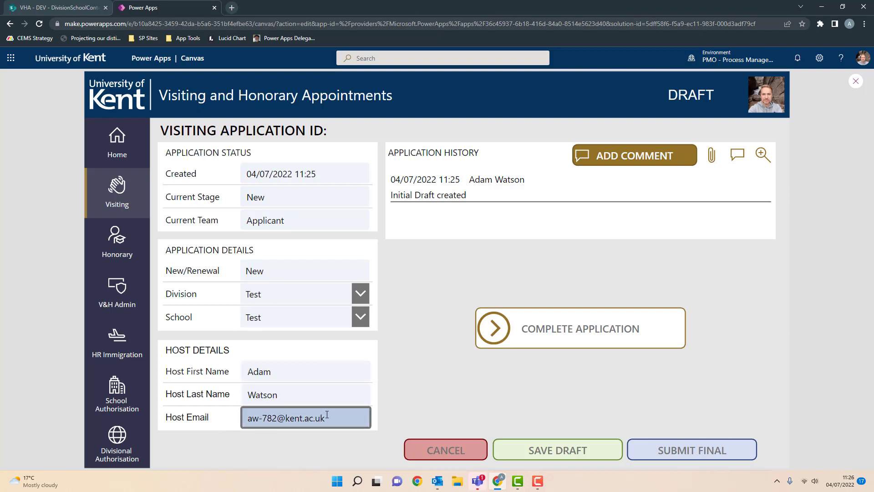
click(304, 447)
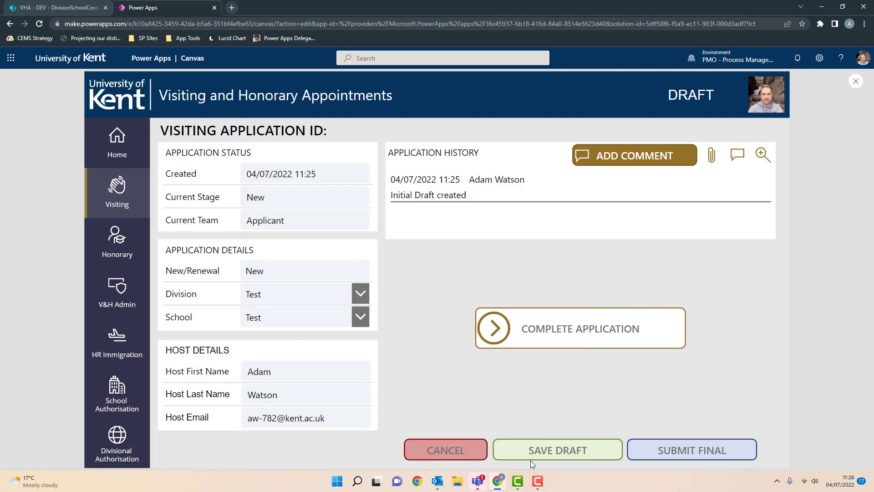
- Save the application as a draft, review the history and attachments panels, and begin a comment
click(576, 454)
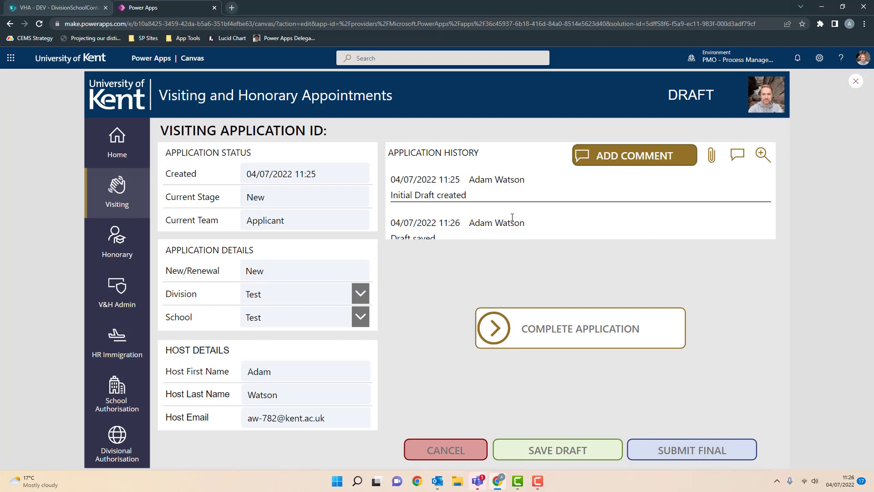
click(763, 155)
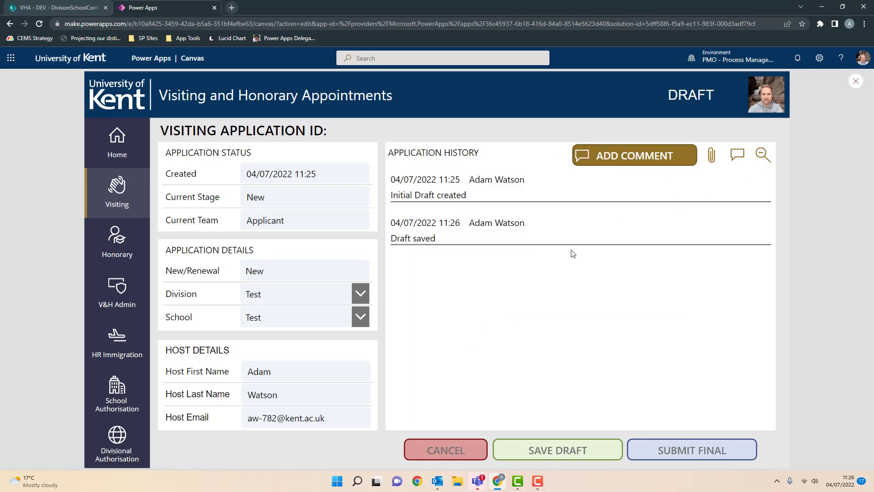
click(712, 156)
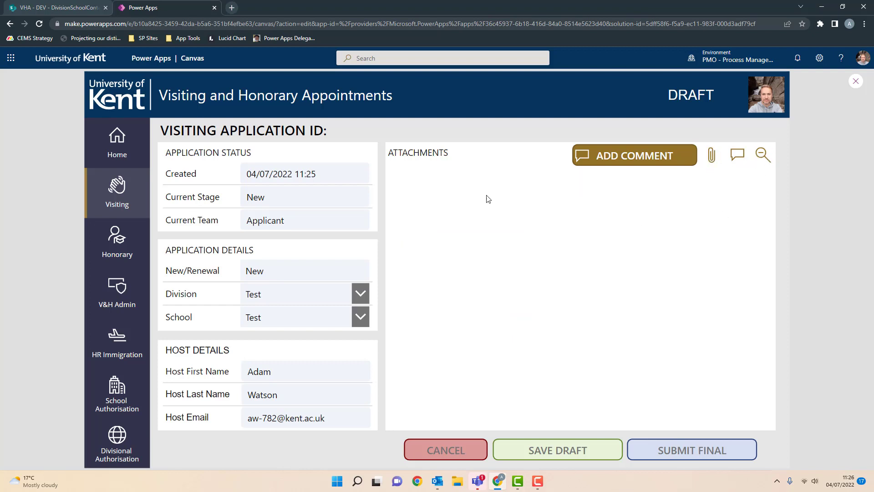
click(738, 155)
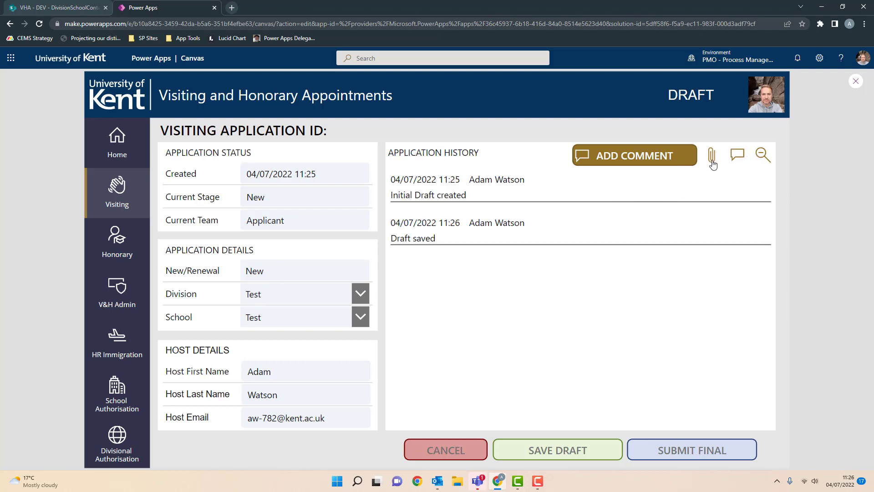
click(654, 160)
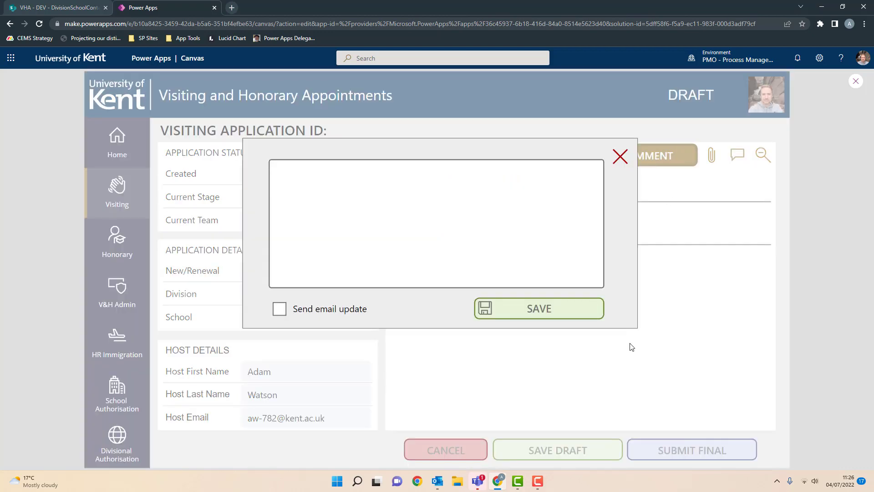
- Save the comment 'test comment' with the Send email update option turned off
click(531, 222)
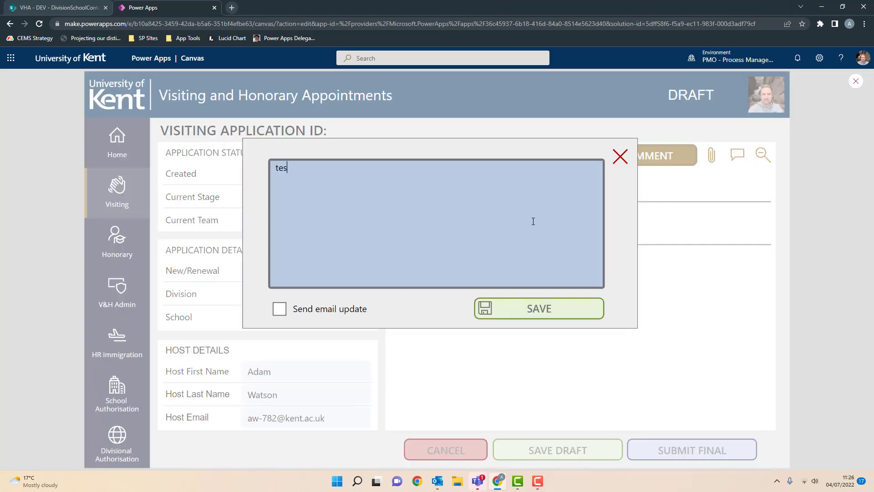
text(test comment)
click(280, 309)
click(588, 356)
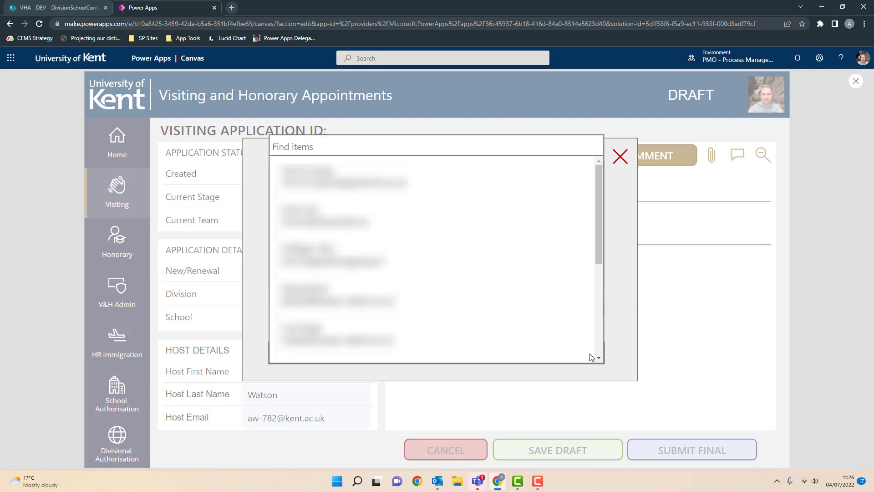
click(621, 214)
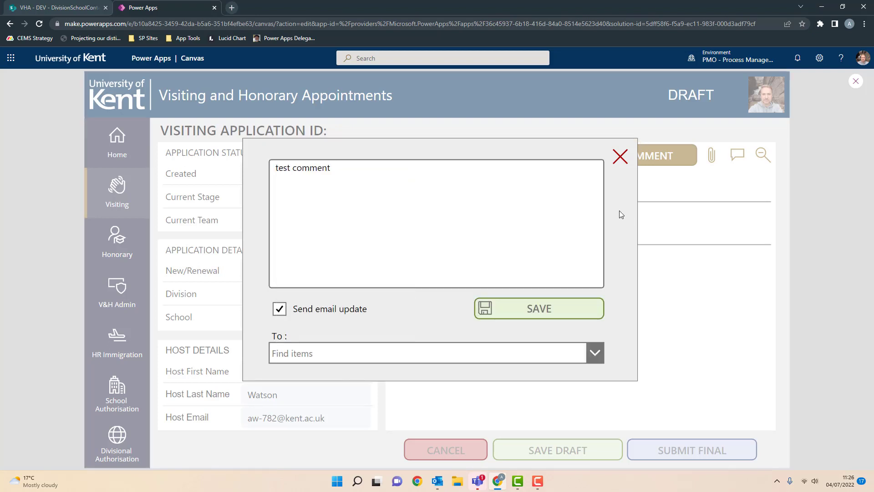
click(280, 312)
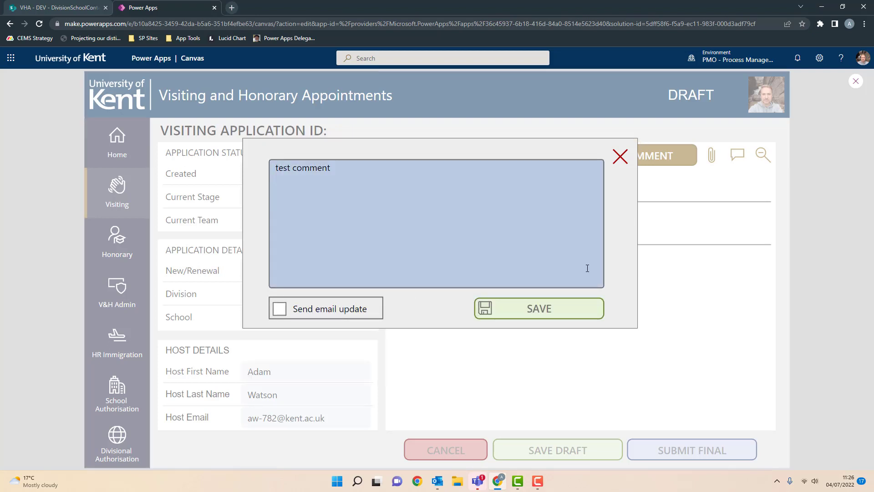
click(564, 316)
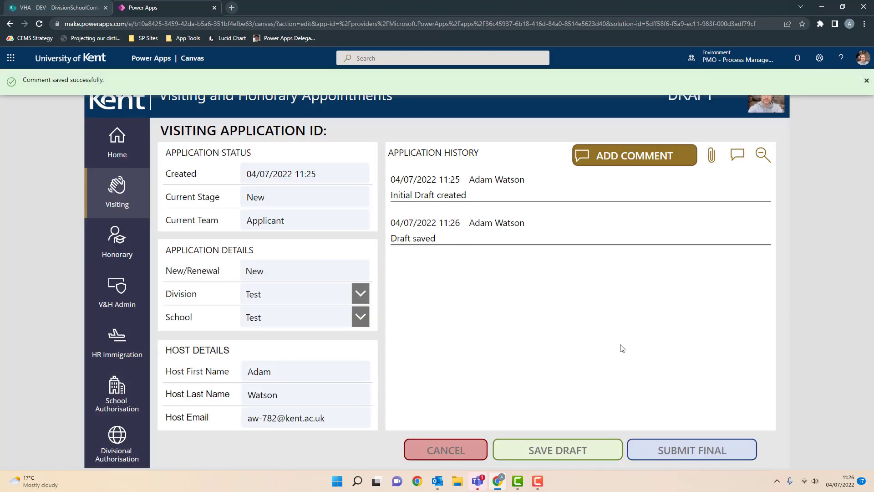
- Expand the application history to check the new comment, then collapse it again
click(763, 159)
click(764, 159)
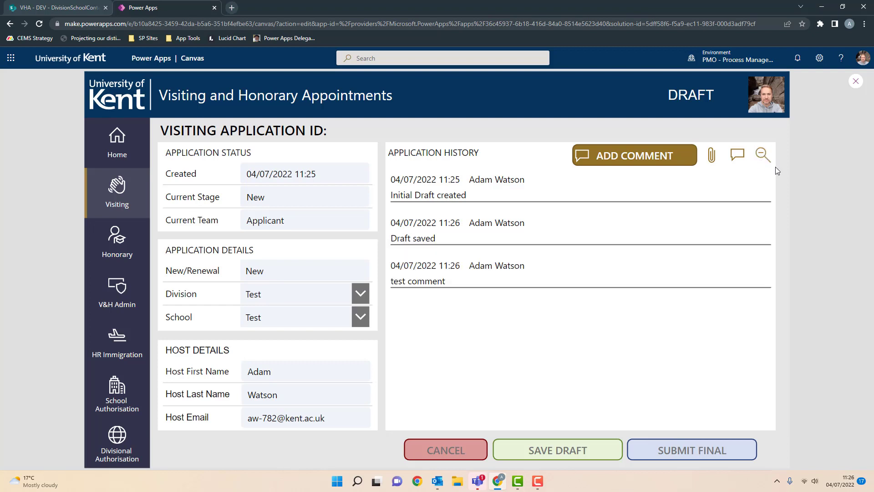
click(766, 159)
click(764, 157)
click(764, 157)
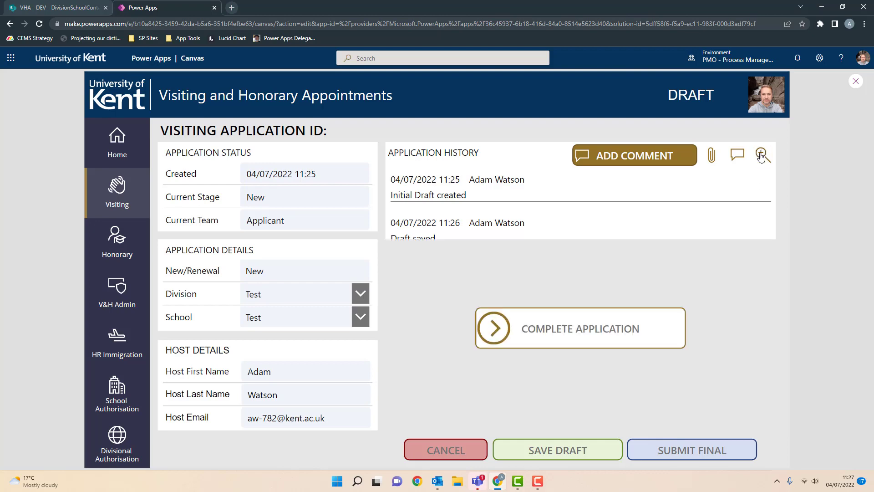
- Set the visitor's title to Dr and fill in placeholder first and last names
click(610, 333)
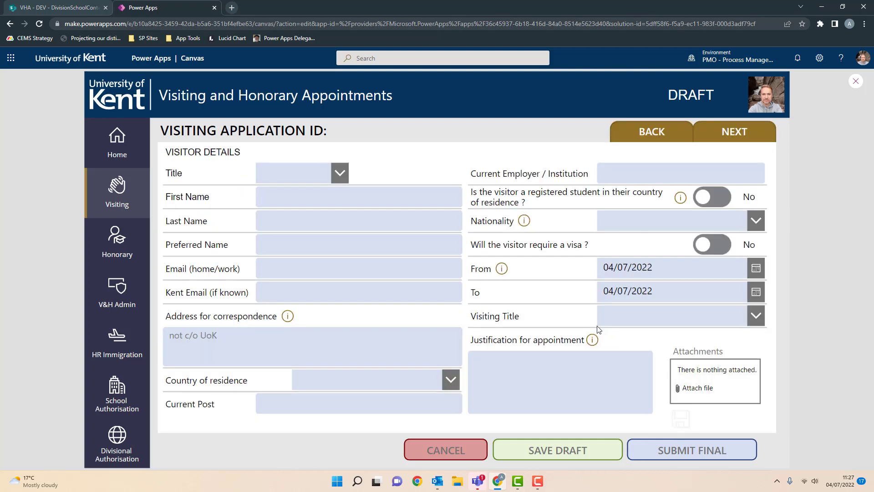
click(341, 173)
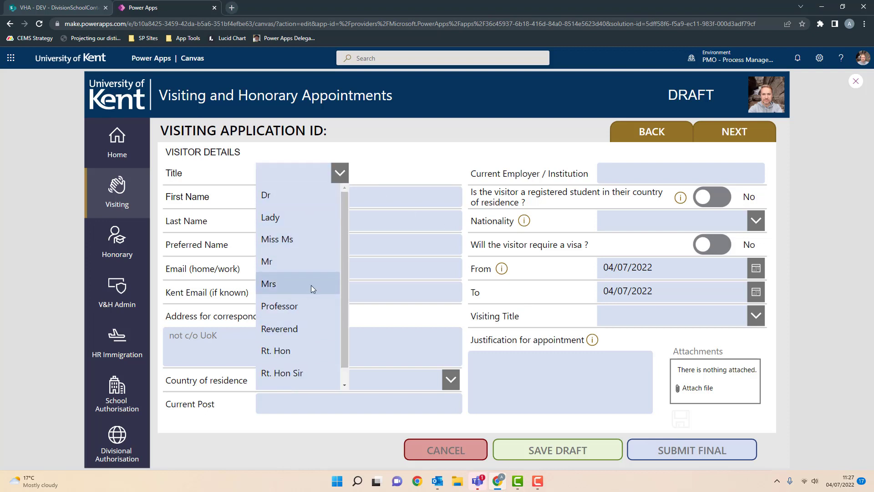
click(300, 200)
click(335, 196)
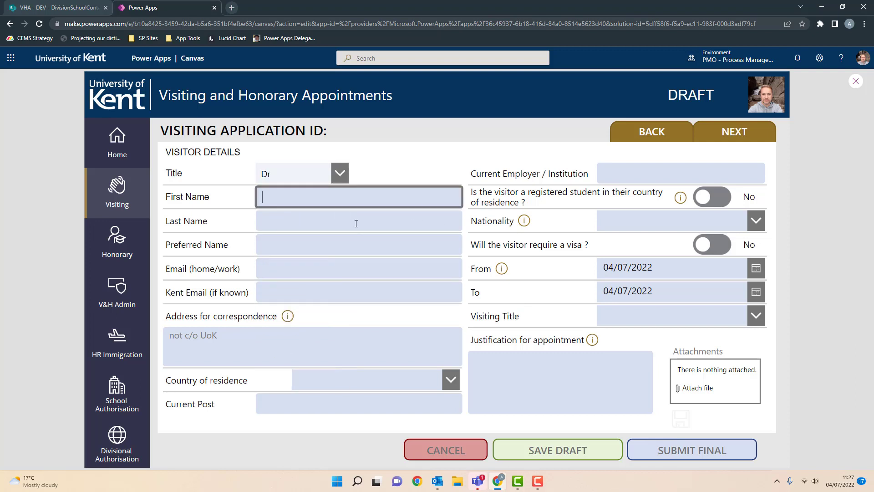
text(asfasdf)
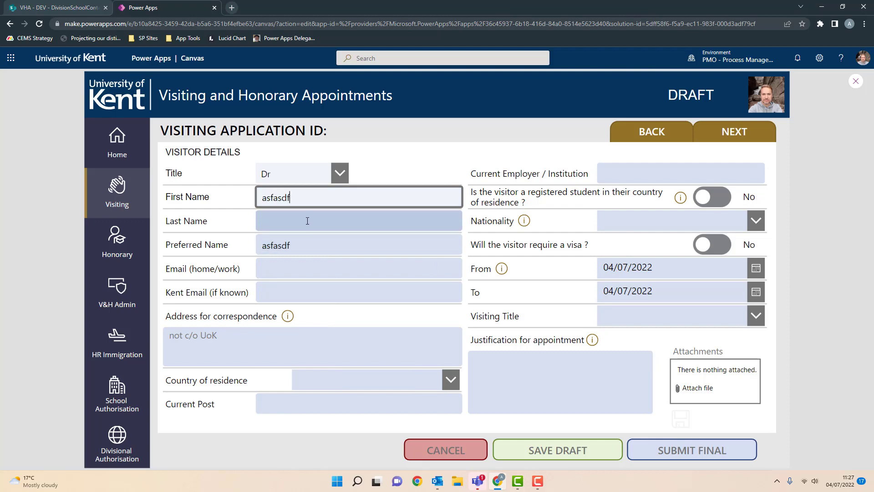
key(Tab)
text(asfdasdff)
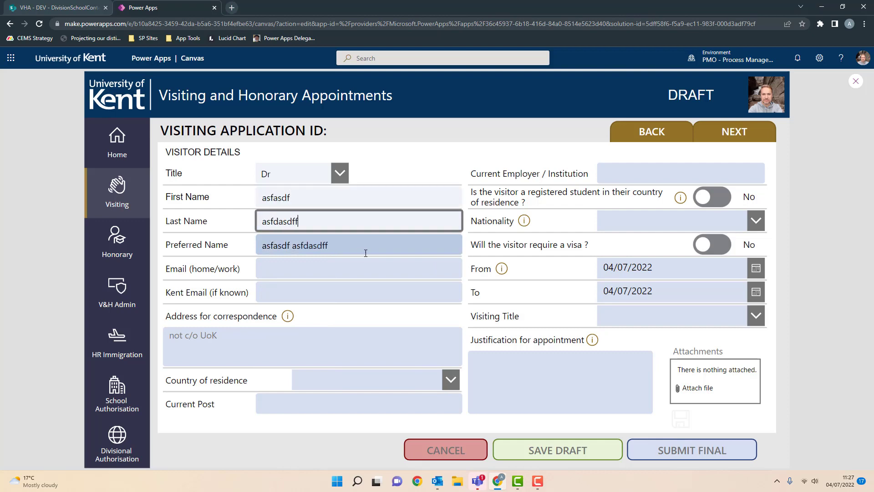
- Fill in a placeholder email and correspondence address, with Andorra as country of residence
click(324, 268)
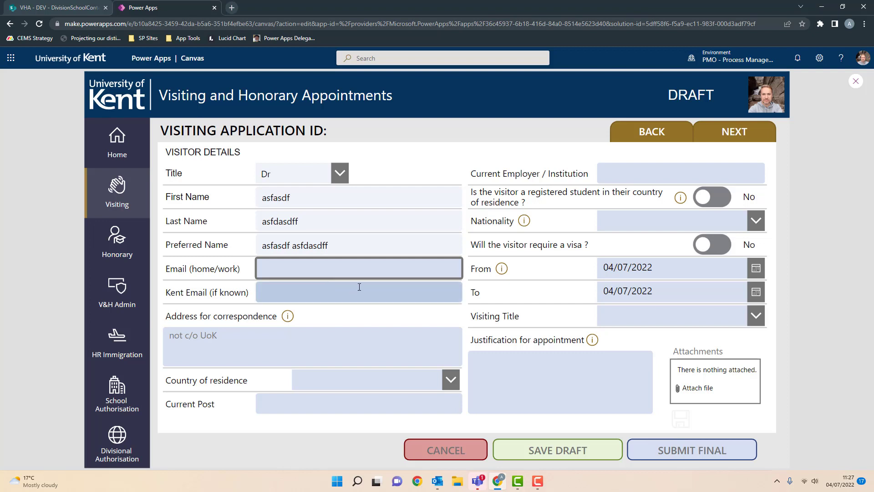
text(asdasdasd)
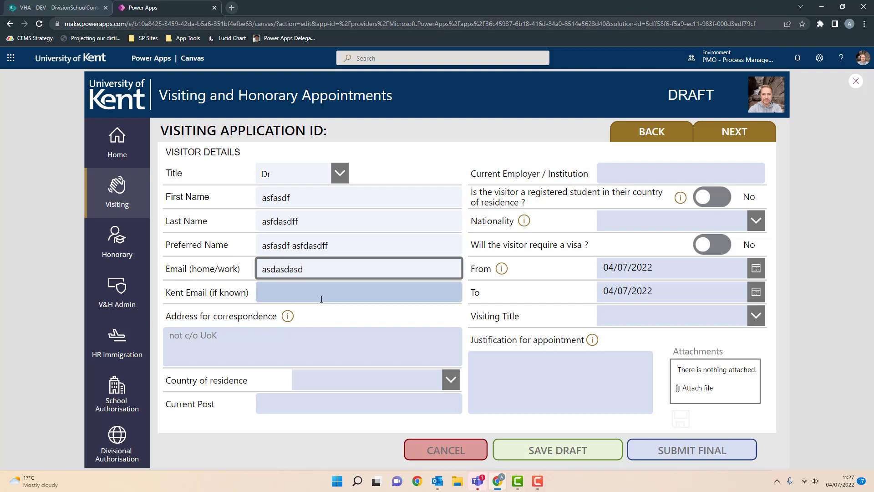
click(305, 289)
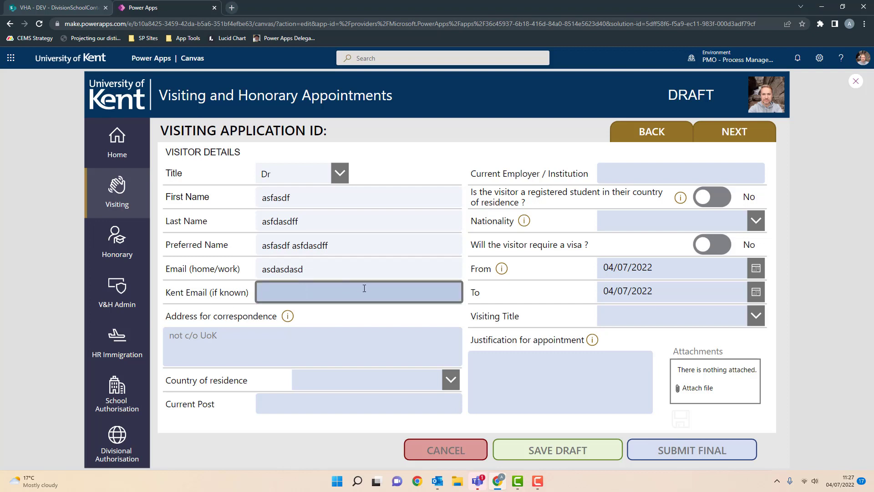
click(321, 338)
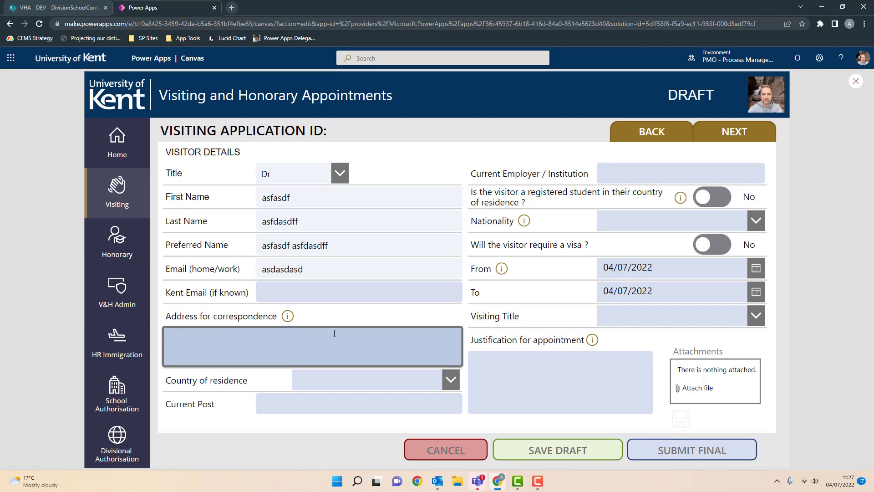
text(asdasdasd)
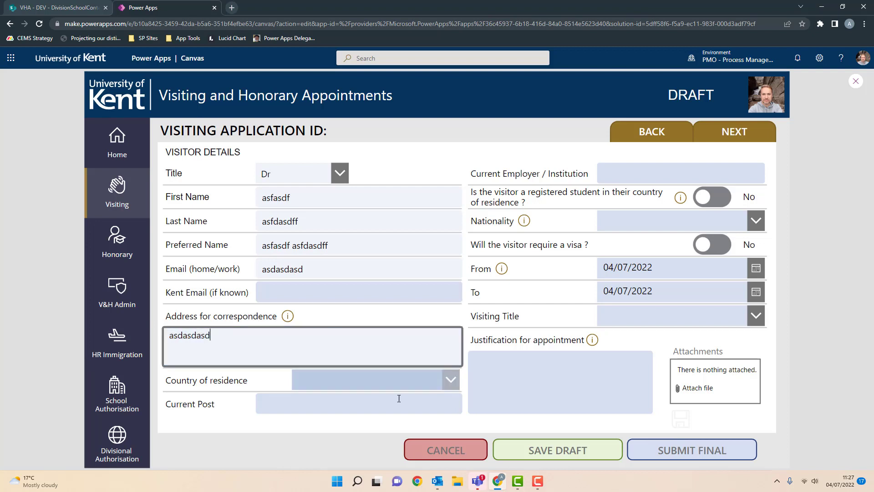
click(446, 382)
click(368, 295)
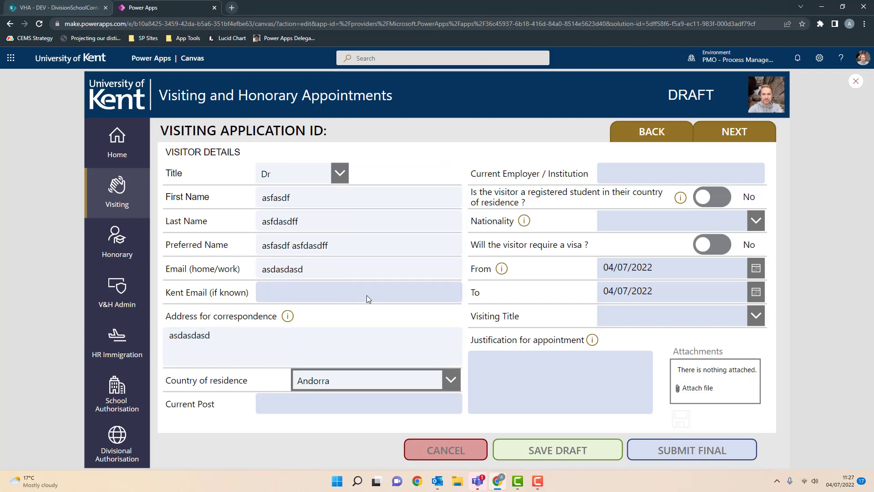
- Fill in placeholder Current Post and Employer, and set nationality to Burundian
click(410, 403)
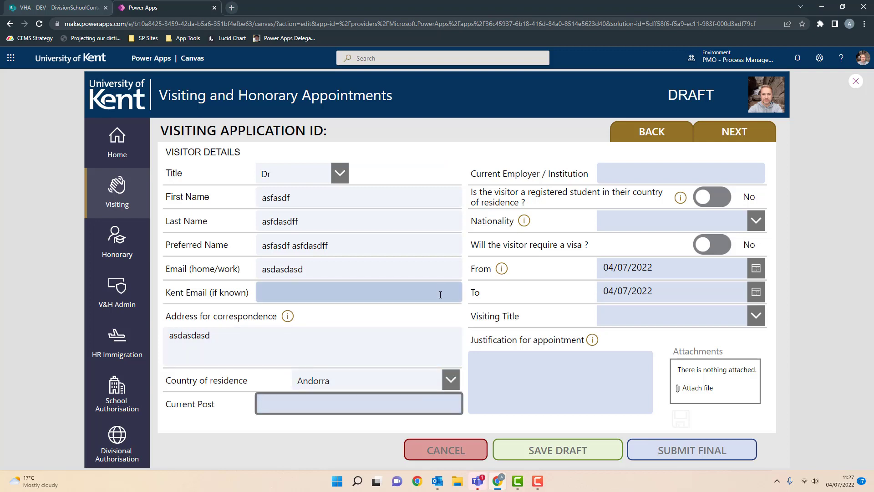
text(asdasd)
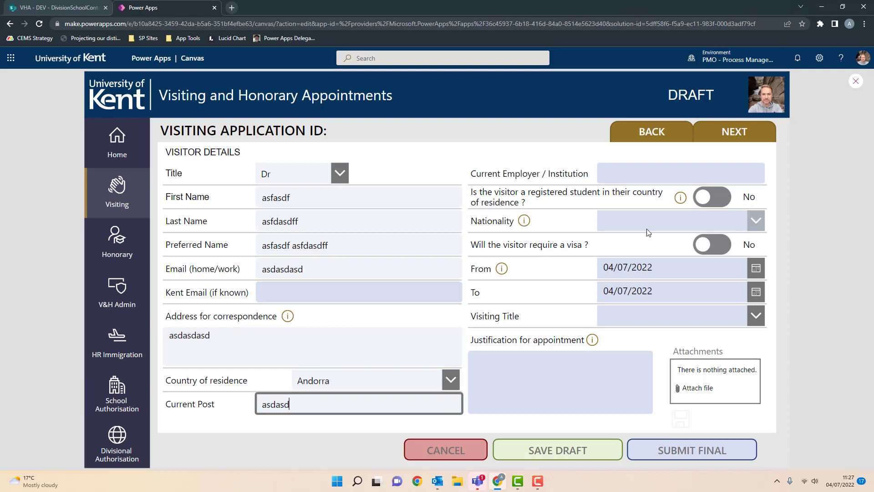
click(674, 172)
text(asdasd)
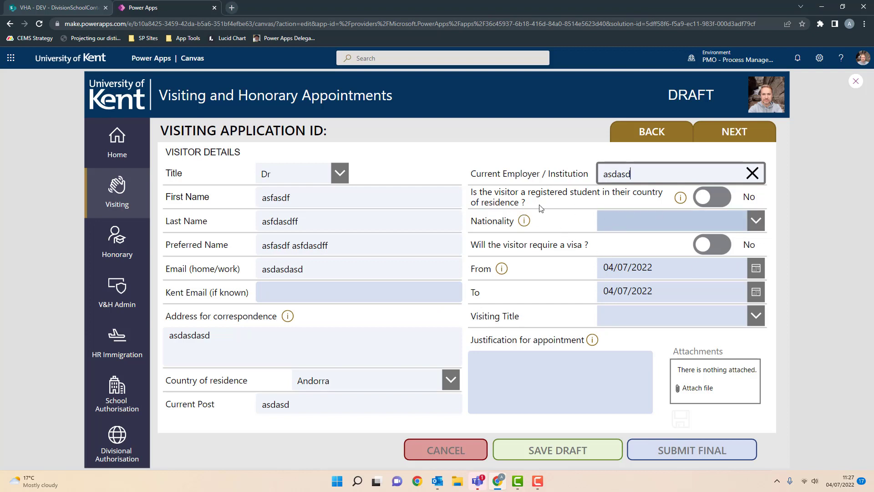
click(681, 200)
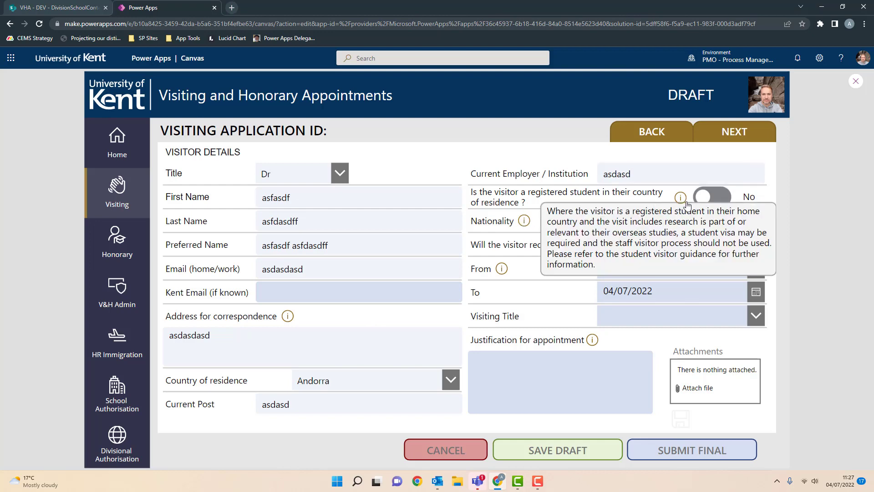
click(525, 222)
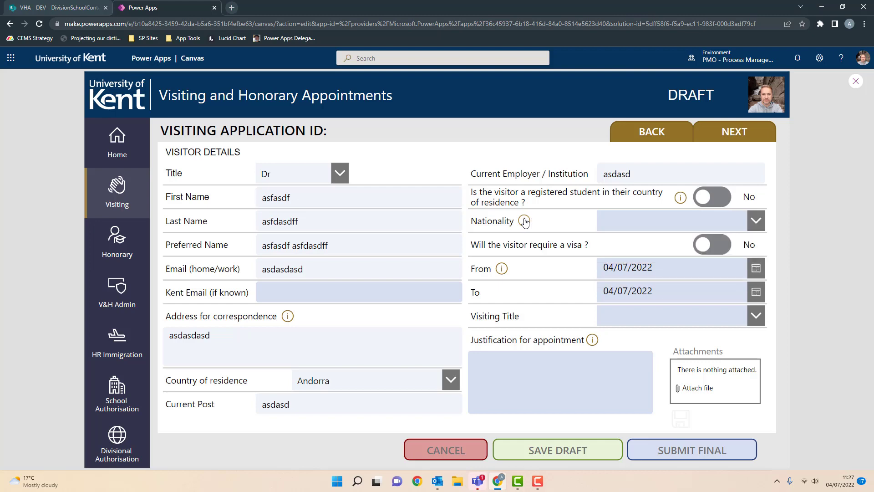
click(757, 222)
scroll(688, 328, down, 10)
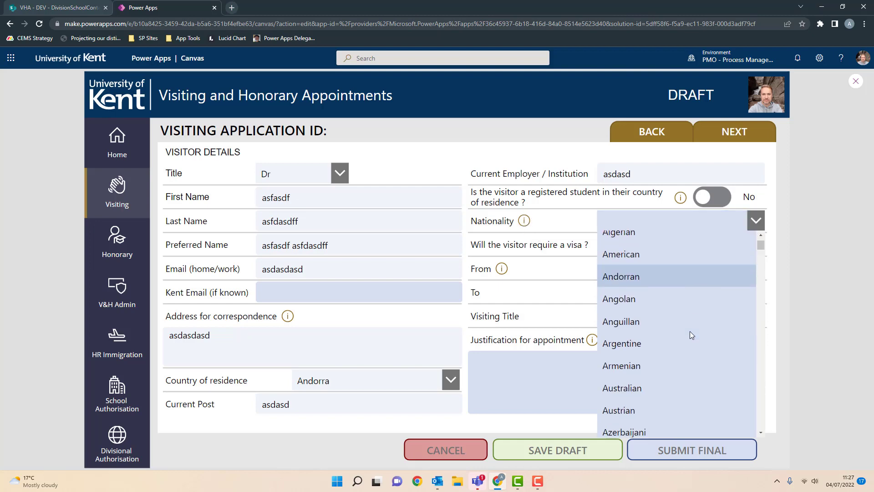
scroll(673, 326, down, 3)
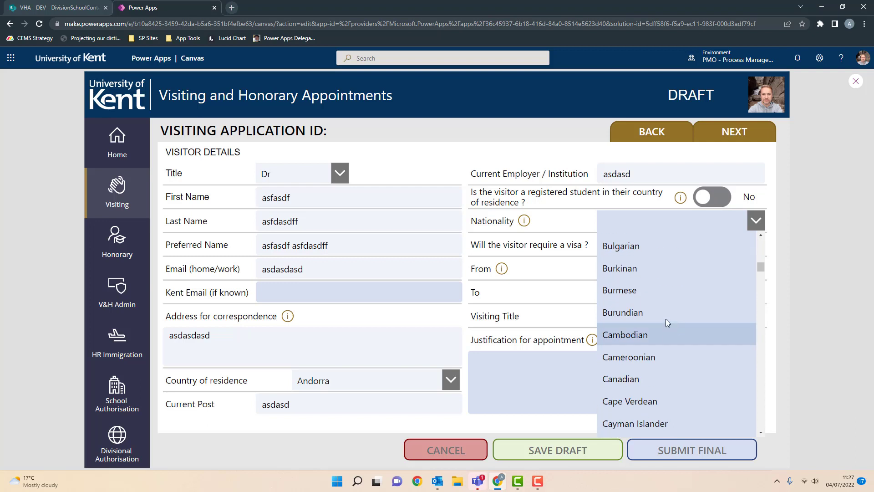
click(646, 311)
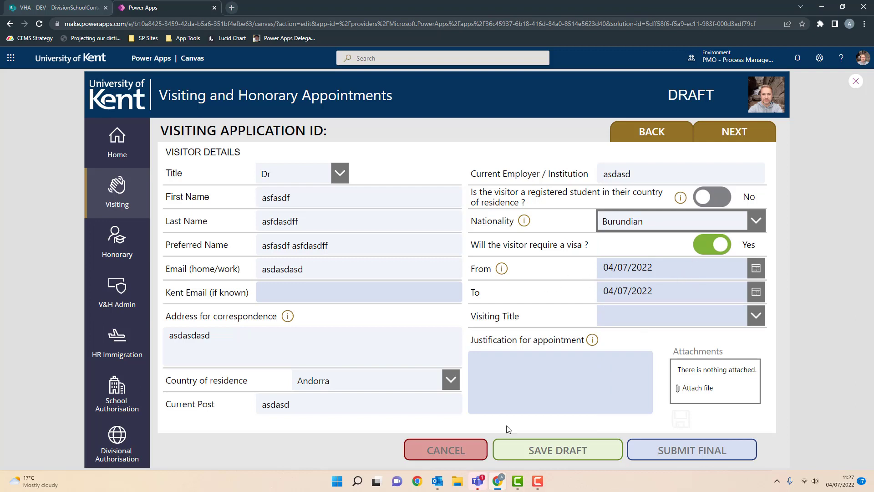
- Save the visitor details as a draft, then cancel the final submission after the missing-fields warning
click(540, 452)
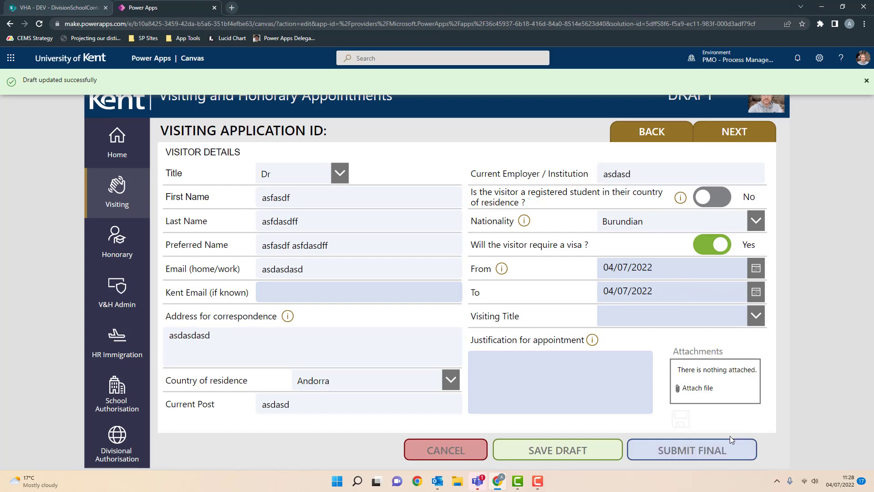
click(706, 454)
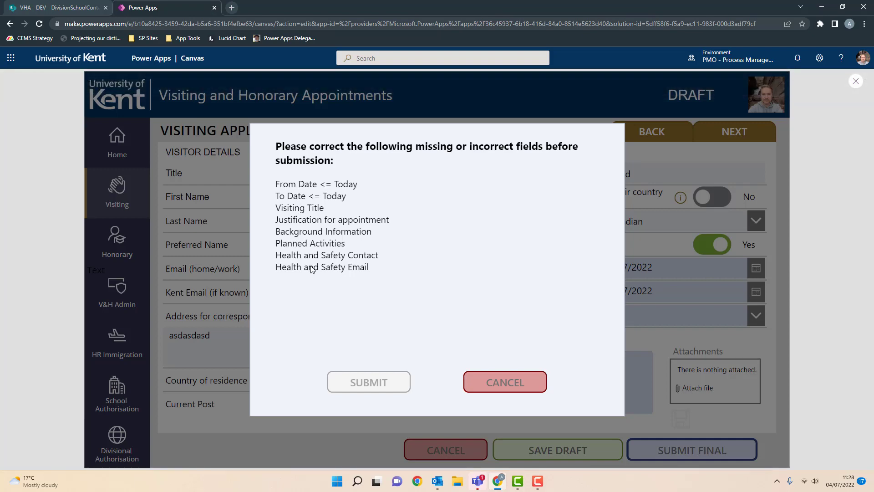
click(496, 384)
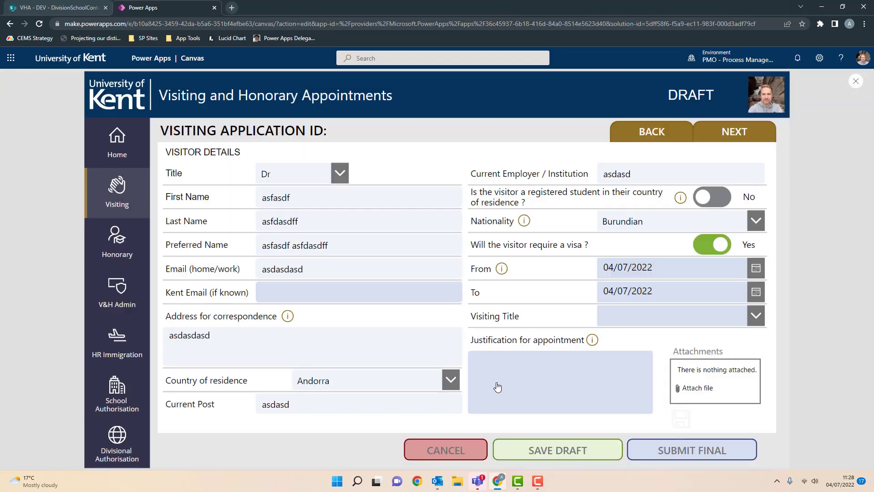
- Set the visit dates from 05/07/2022 to 25/07/2022
click(756, 269)
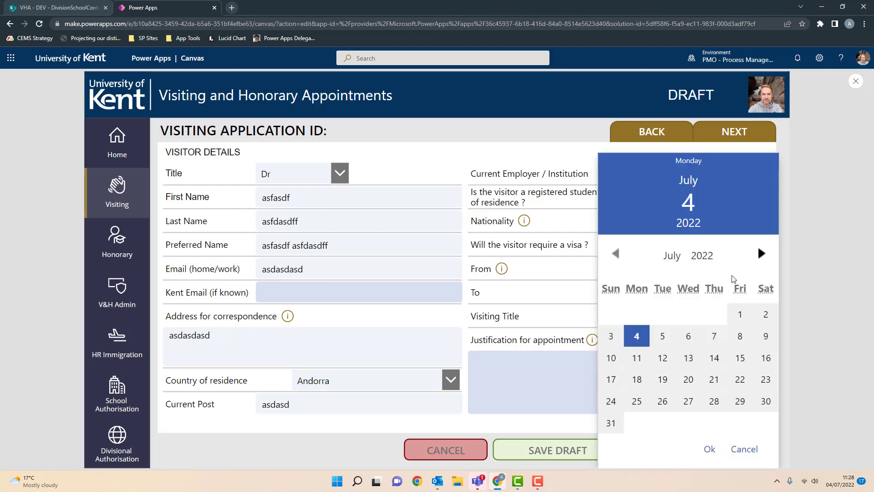
click(661, 337)
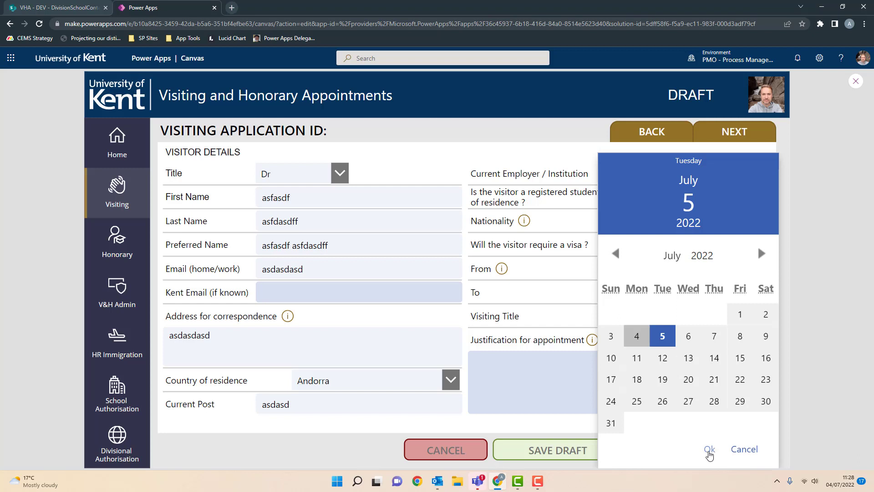
click(710, 450)
click(756, 292)
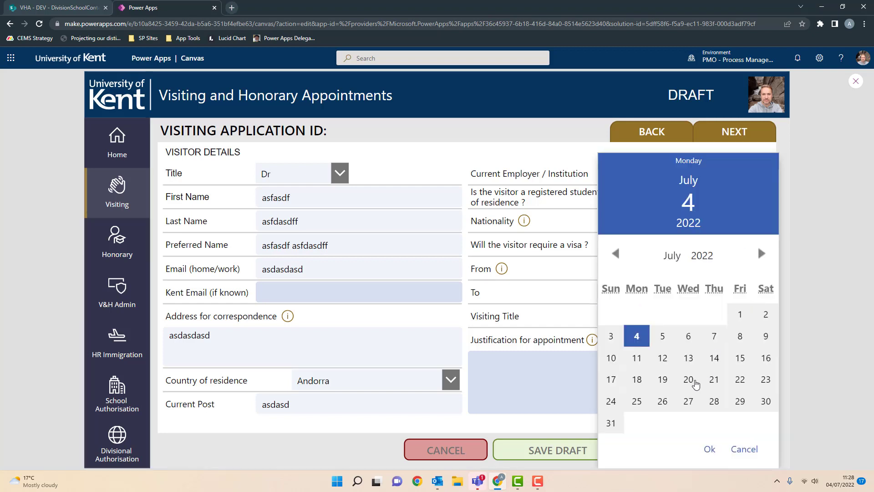
click(637, 402)
click(710, 450)
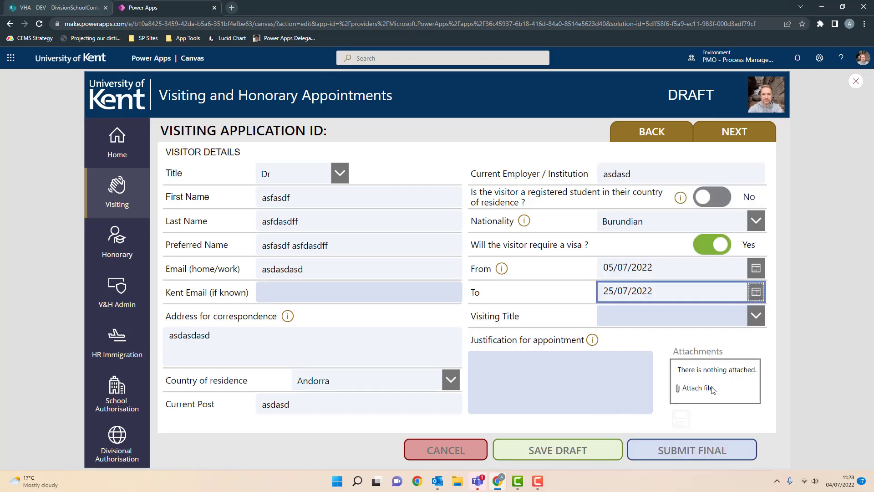
- Set the visiting title to Professor, write the appointment justification, and choose to attach a file
click(708, 318)
click(673, 369)
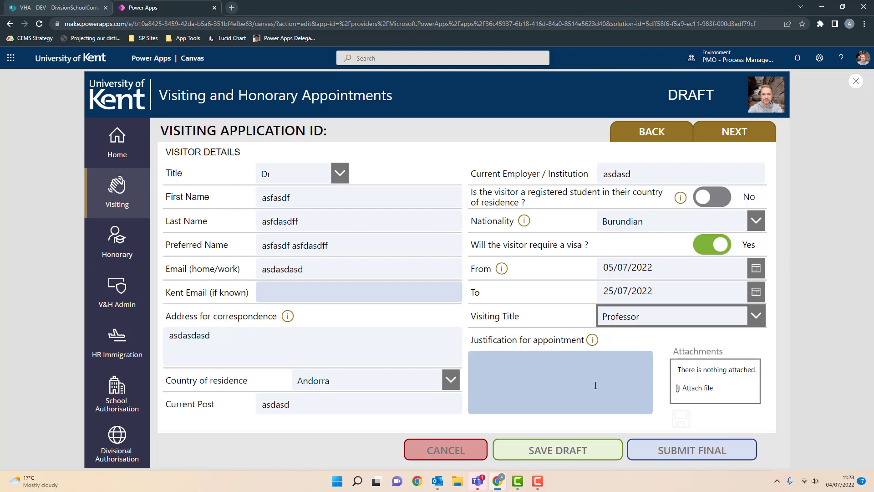
click(604, 385)
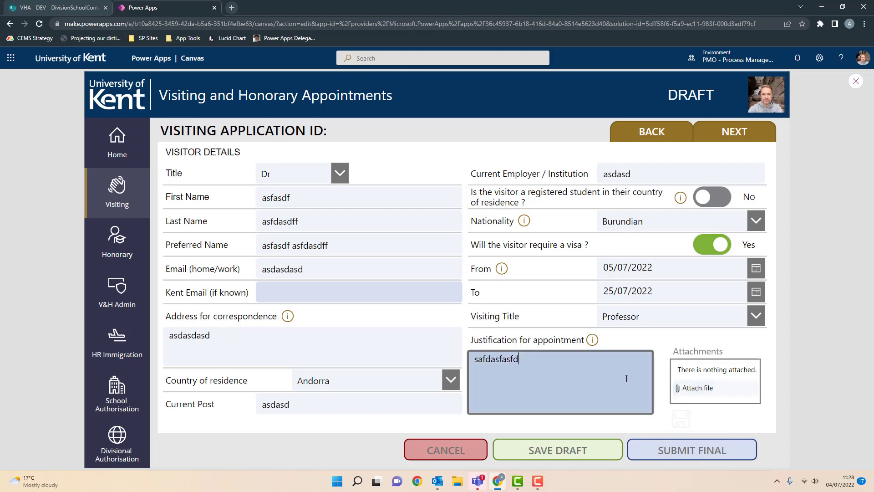
click(694, 388)
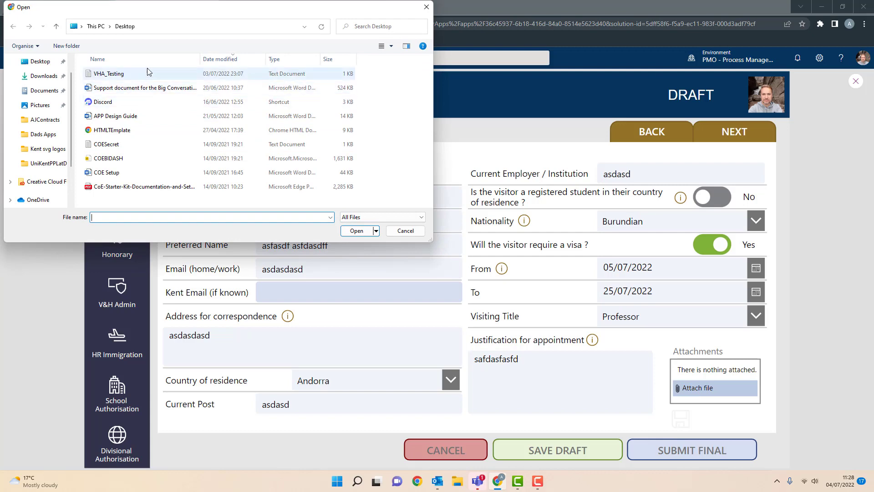
- Upload 2.png from the Downloads folder and save it as an attachment
click(48, 76)
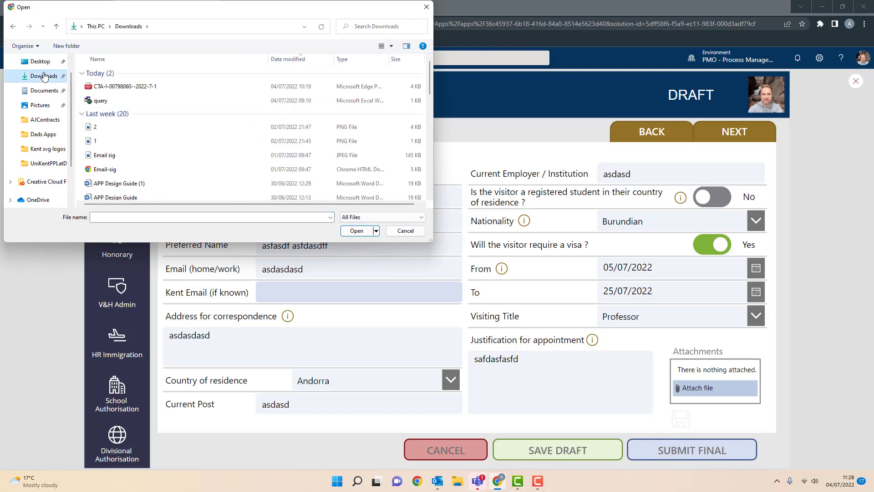
click(98, 129)
click(357, 230)
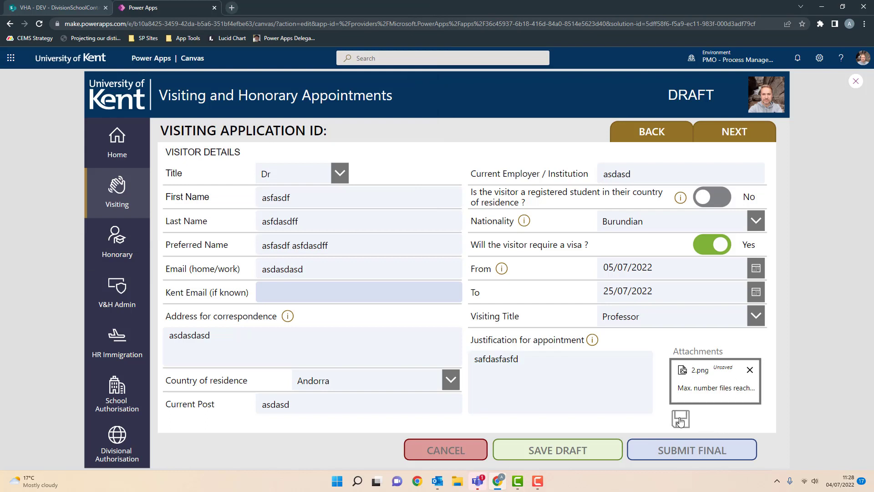
click(680, 420)
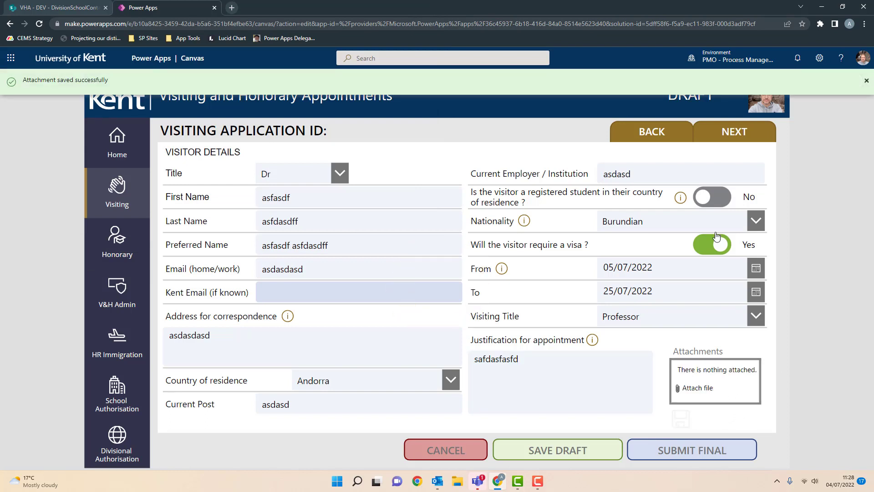
- Go back to the summary page, show its attachments, and download 2.png to check it opens
click(662, 133)
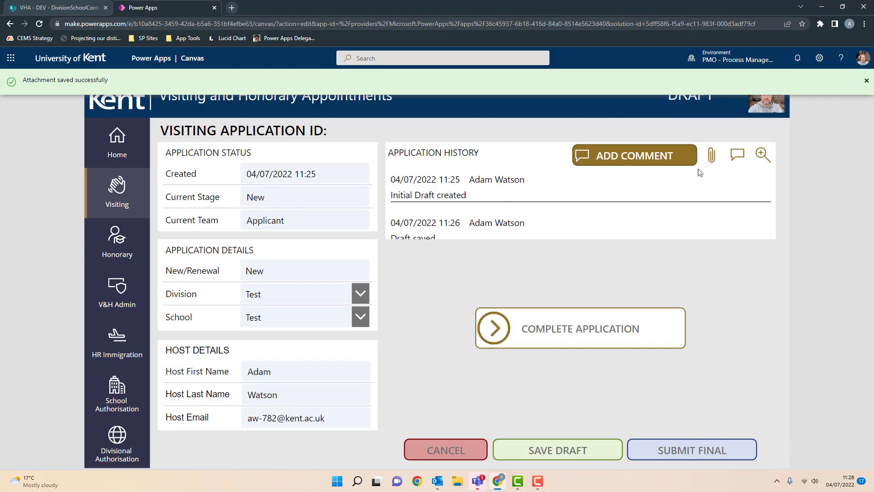
click(713, 157)
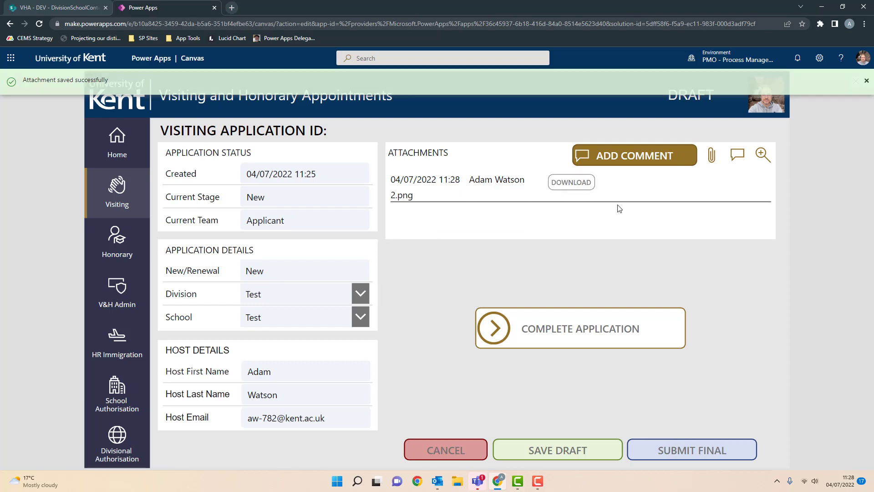
click(576, 188)
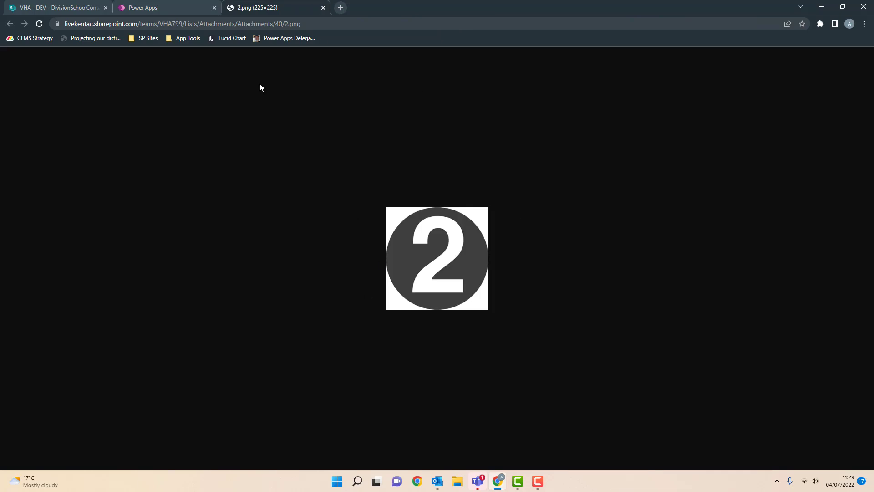
click(323, 8)
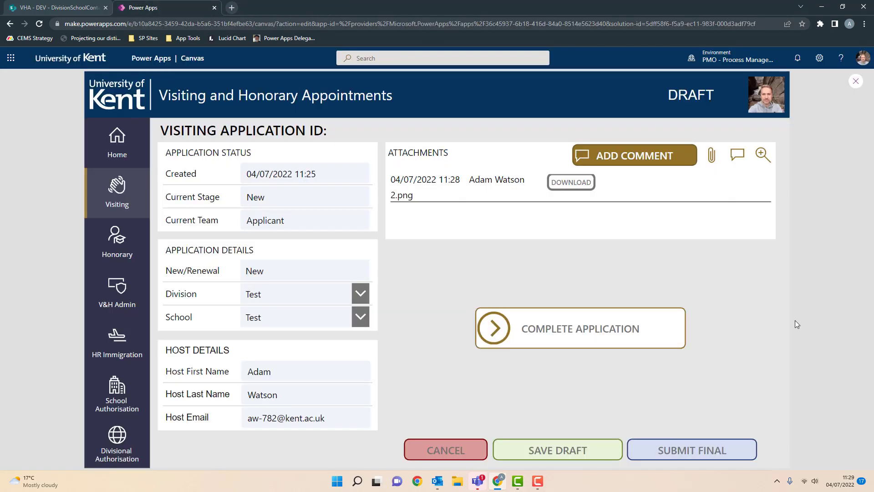
- Advance to Appointee Details and enter 'asdfasdfasdf' as Background Information and 'sadfasfsadf' as Planned activities
click(630, 335)
click(748, 138)
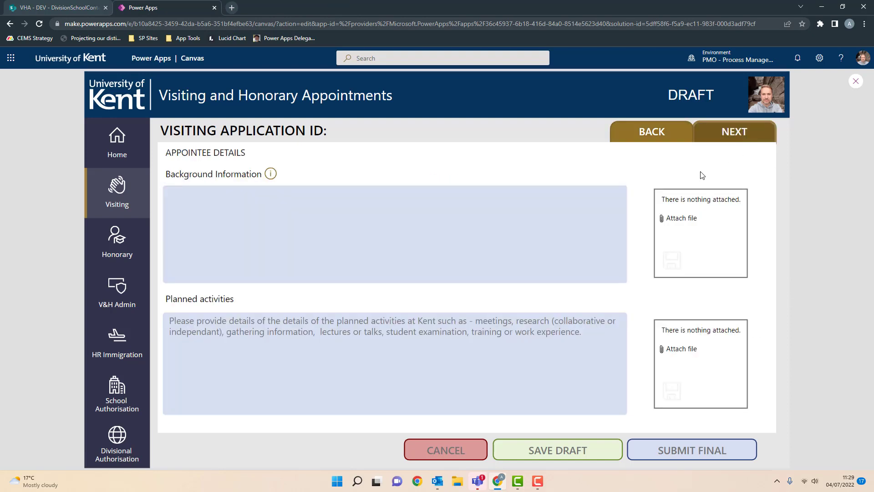
click(433, 232)
text(asdfasdfasdf)
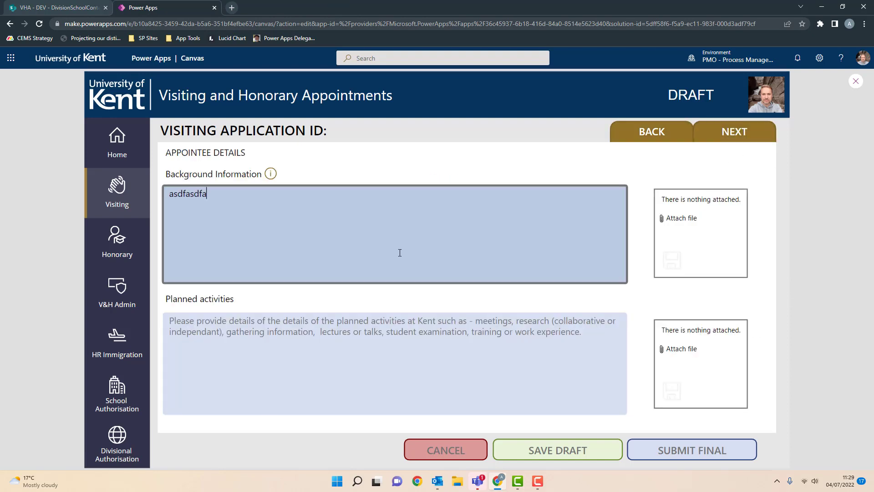
click(271, 175)
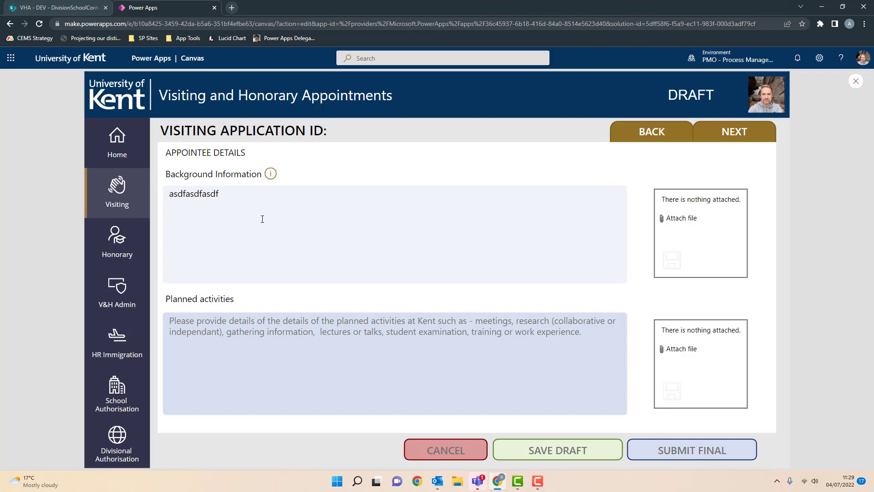
click(390, 341)
text(sadfasfsadf)
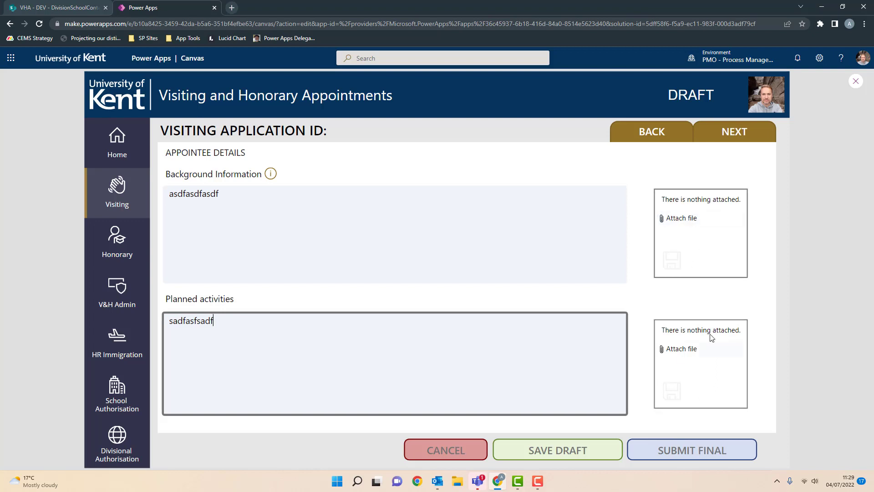
- On the next questions page, leave research in the UK set to No
click(734, 132)
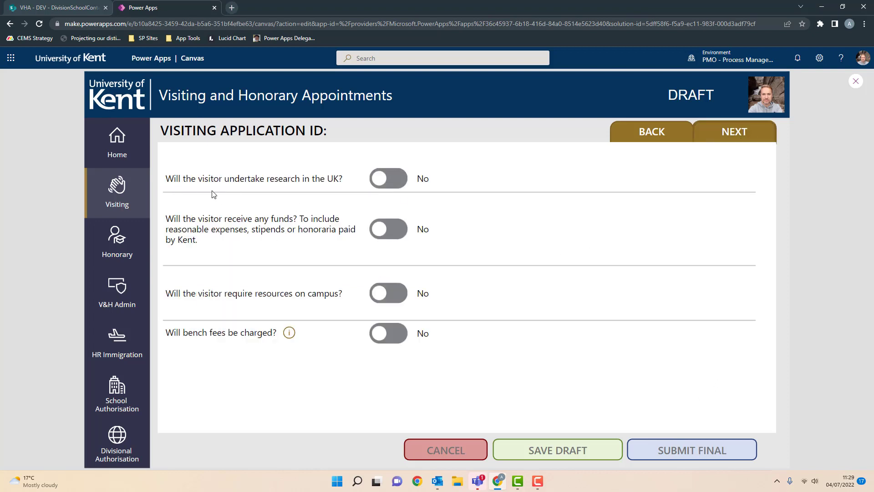
click(395, 182)
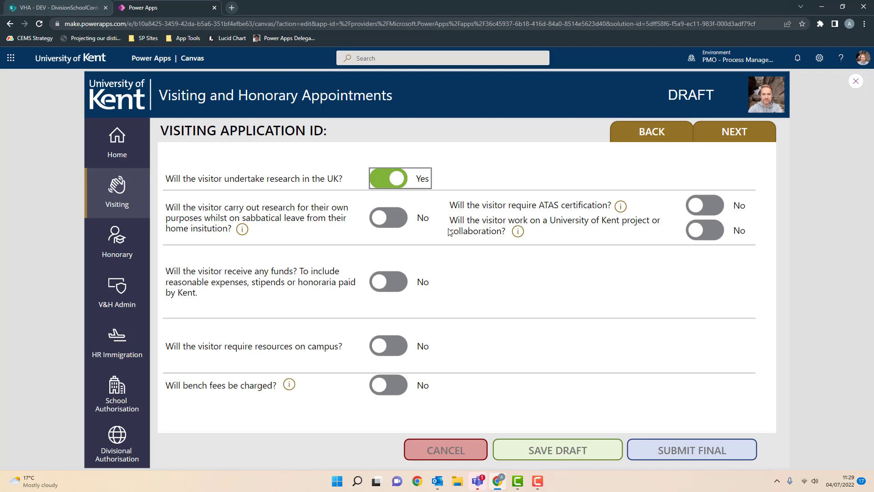
click(380, 179)
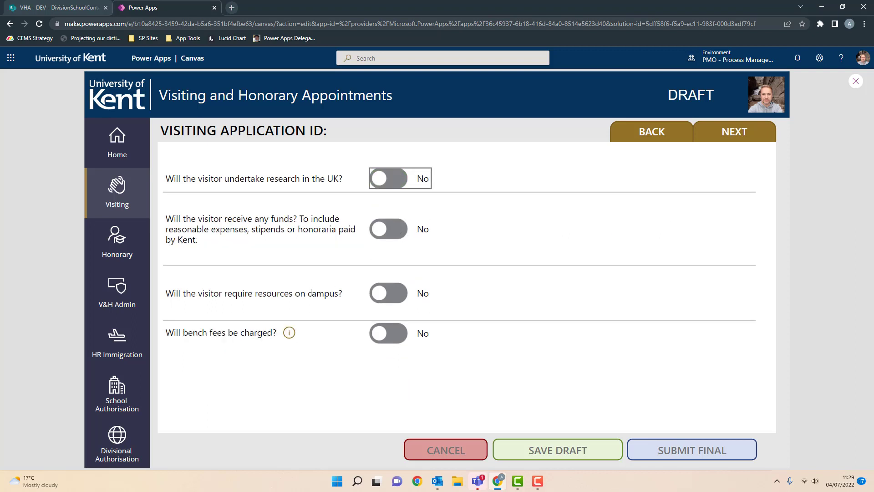
- Require campus resources IT equipment and IT account, with additional info 'sadfsadf'
click(381, 293)
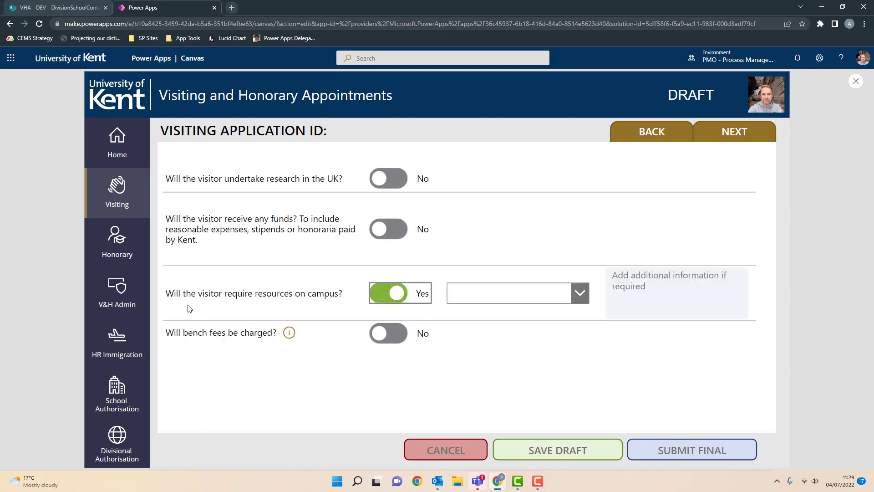
click(578, 292)
click(515, 349)
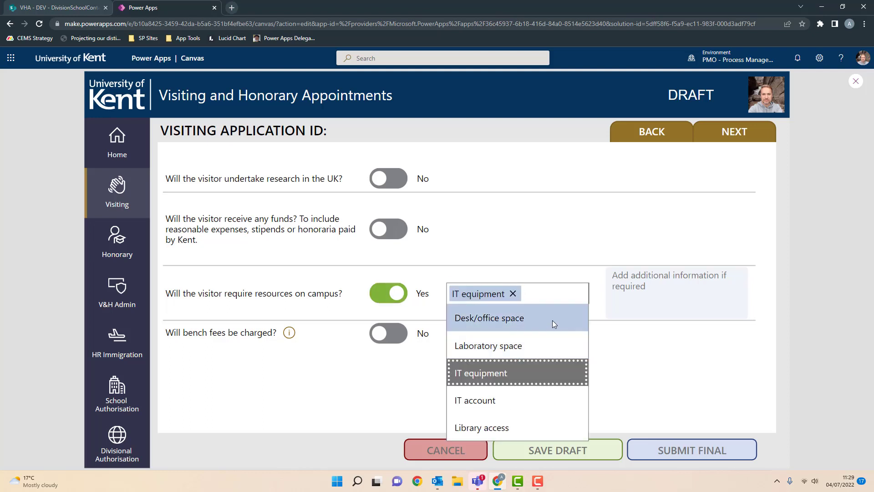
click(507, 402)
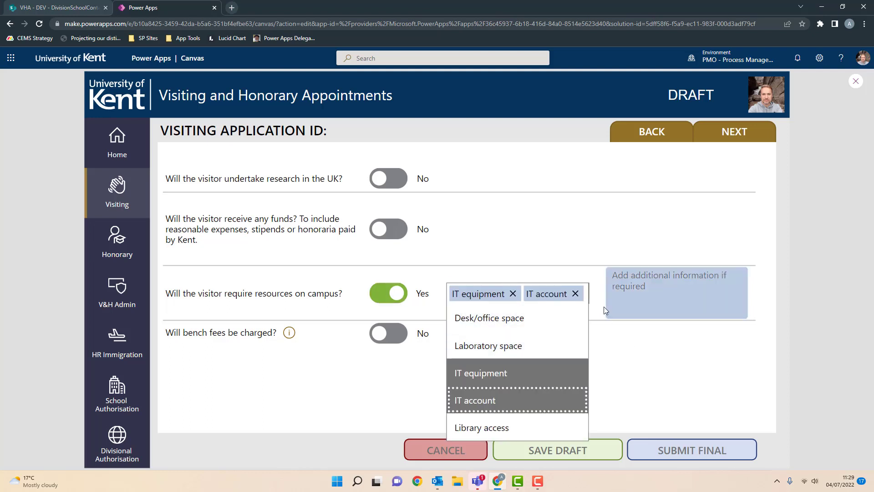
click(659, 301)
text(sadfsadf)
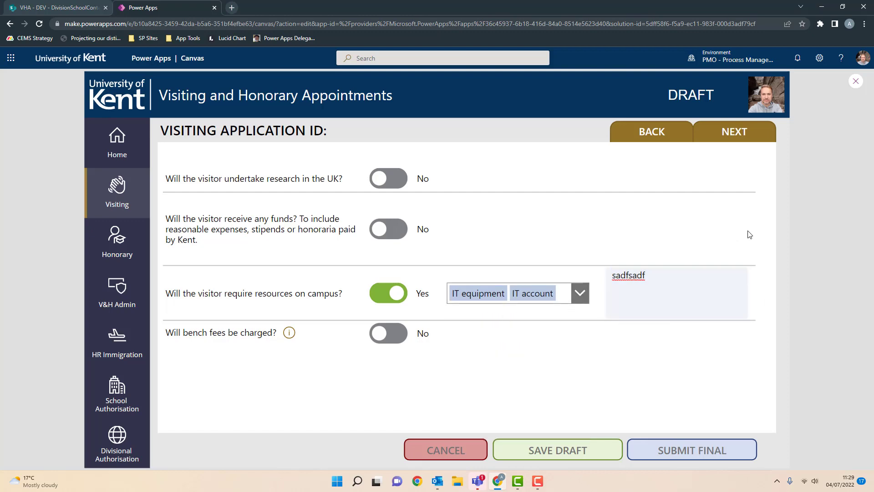
- On Health & Safety Details, enter 'sadfasfasdf' as the Health & Safety Contact
click(734, 132)
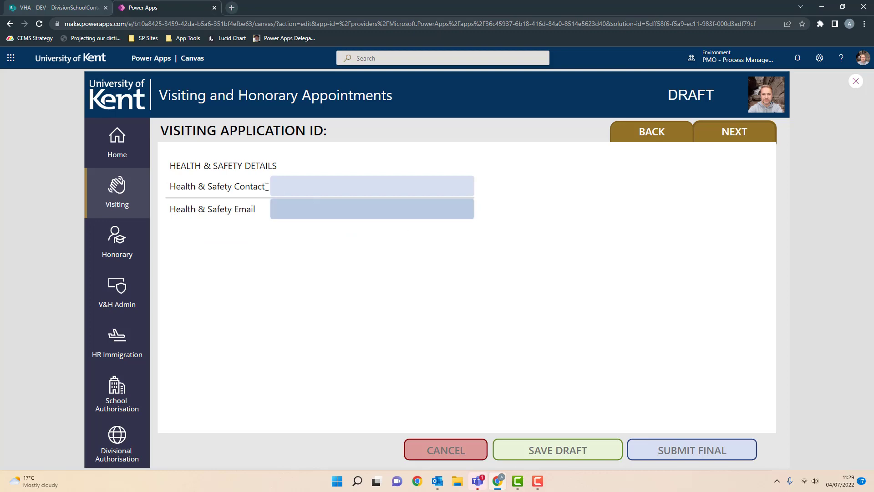
click(329, 185)
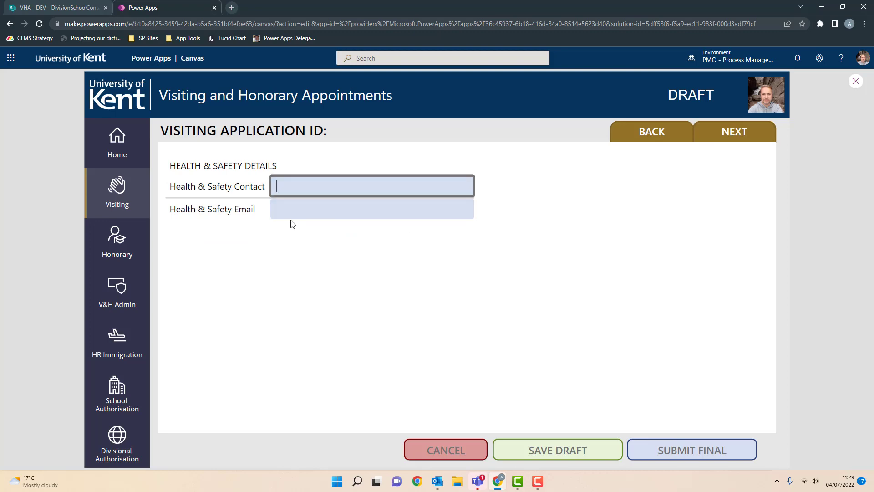
click(309, 203)
click(315, 186)
text(sadfasfasdf)
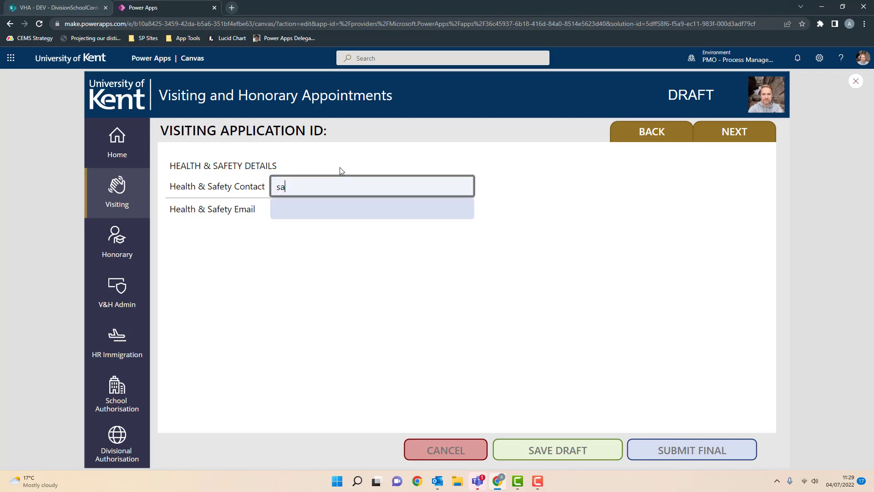
- Enter 'sadfasdfasdf' as the Health & Safety Email and choose SUBMIT FINAL
click(343, 209)
text(sadfasdfasdf)
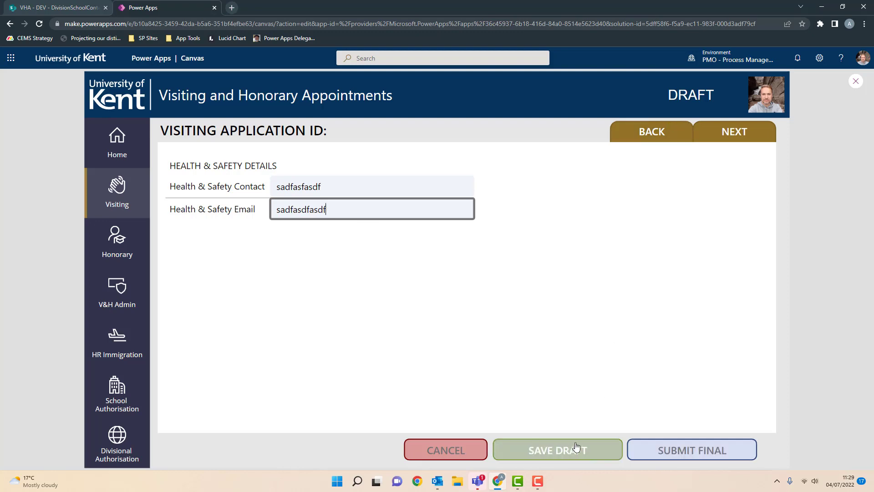
click(712, 451)
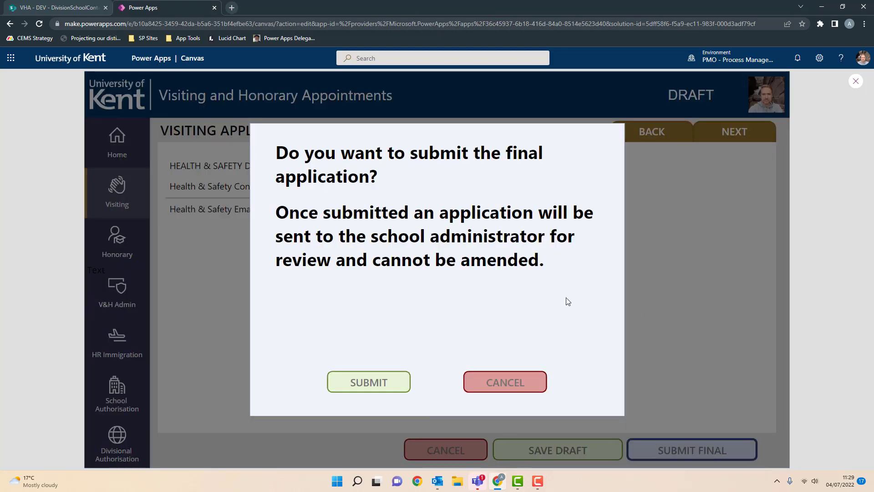
- Confirm SUBMIT in the final-submission dialog for the visiting application
click(369, 382)
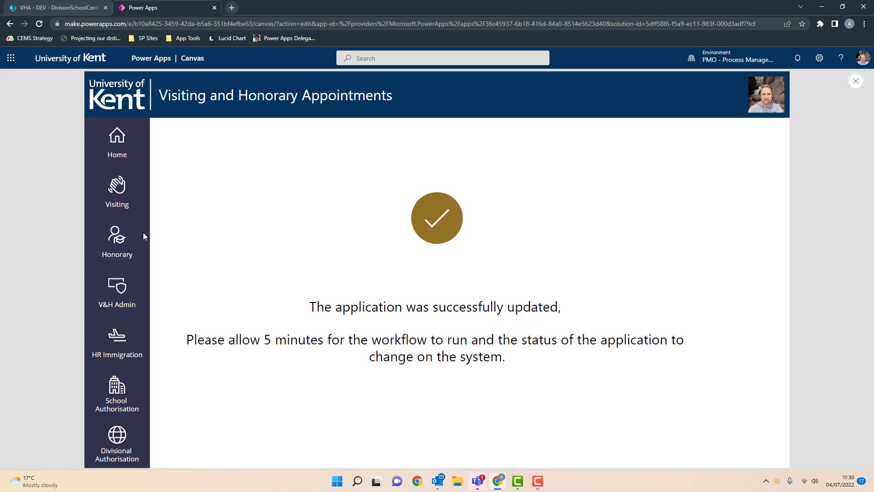
- Open visiting application ID 60 from the FINAL list of Visiting requests
click(121, 192)
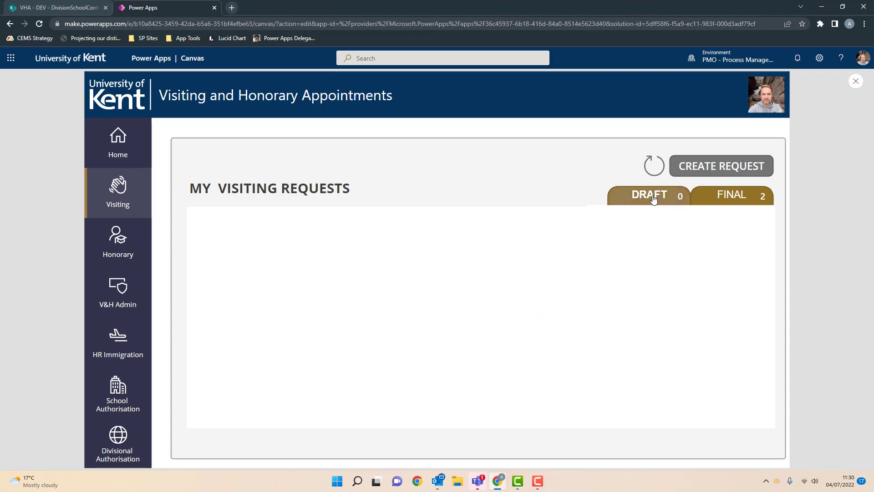
click(741, 199)
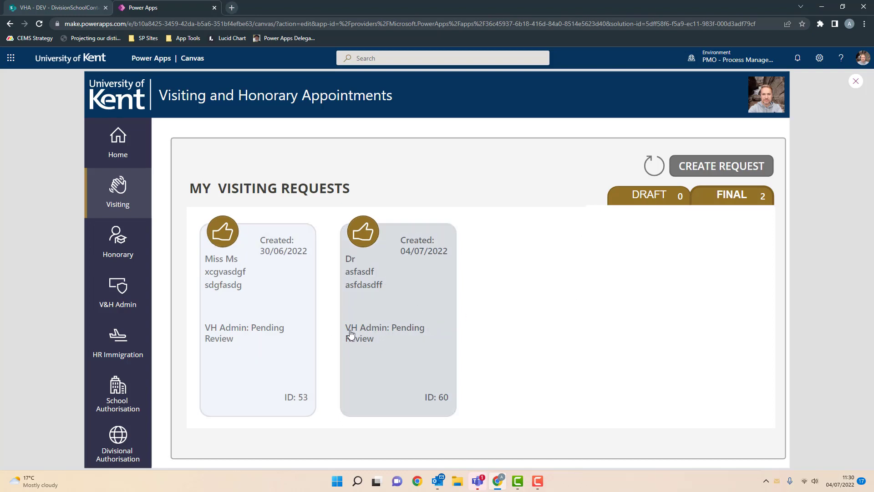
click(412, 304)
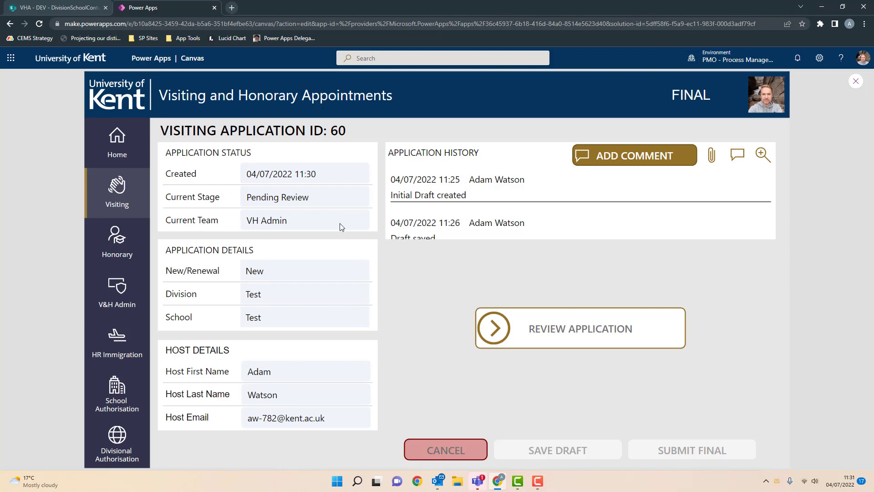
- Open the New VISITING request for approval e-mail in Outlook and follow its Request ID: 60 link
click(437, 481)
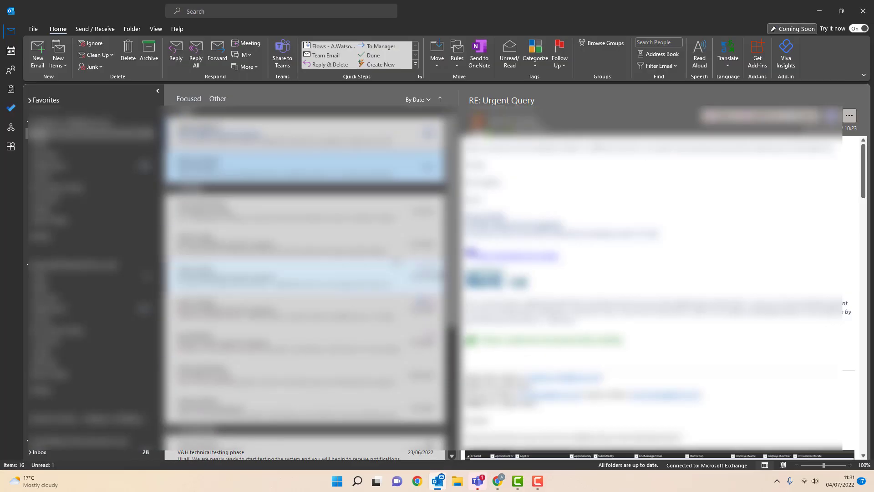
click(305, 132)
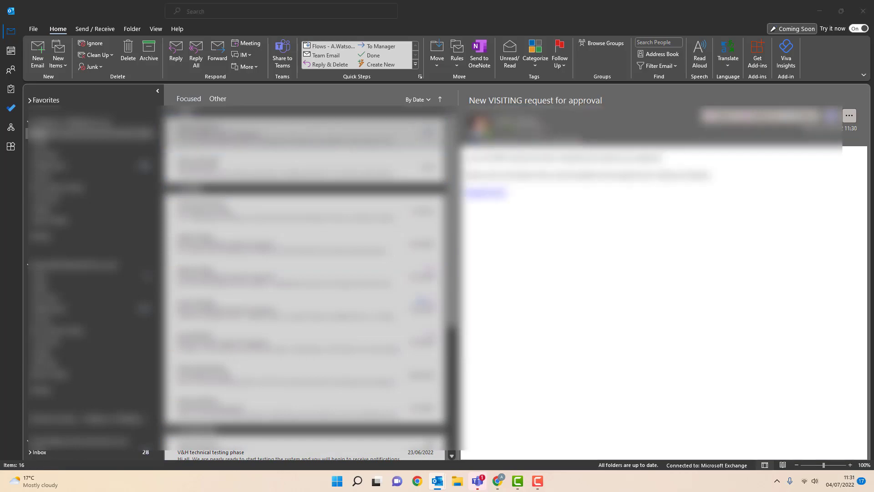
drag(873, 118, 647, 1)
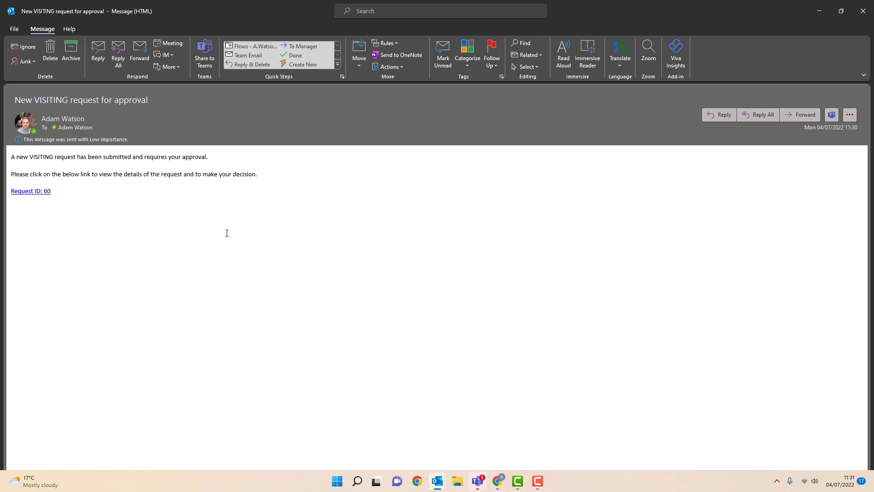
click(30, 194)
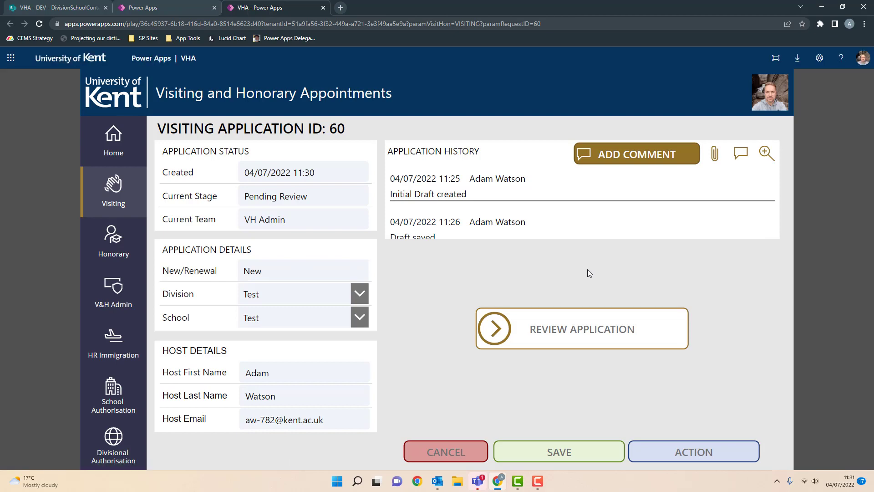
- Close the application 60 tab and open the HR Immigration dashboard from Home
click(323, 8)
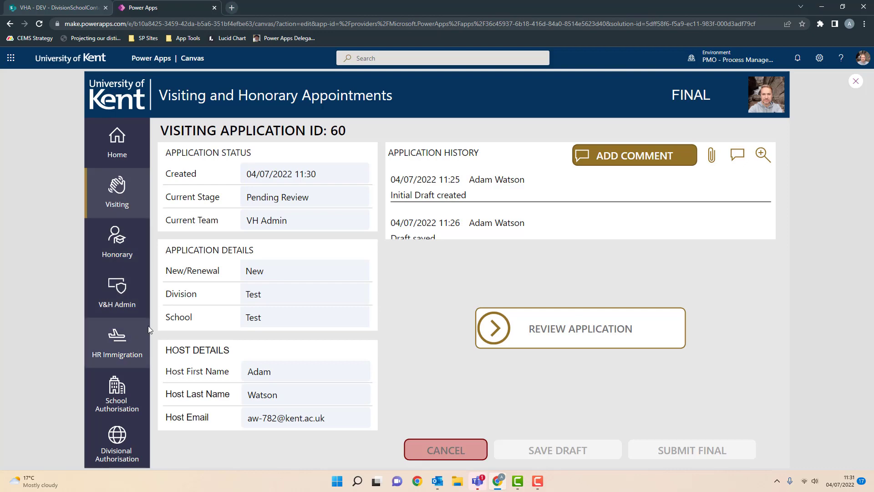
click(122, 139)
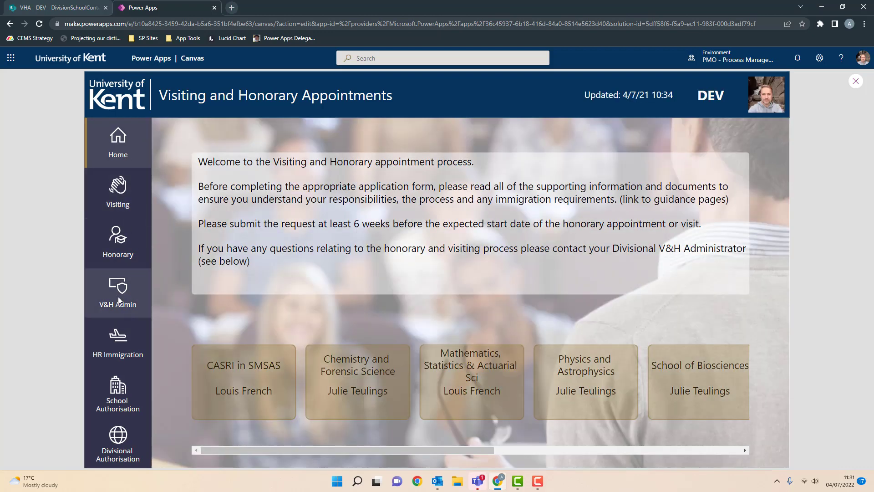
click(122, 346)
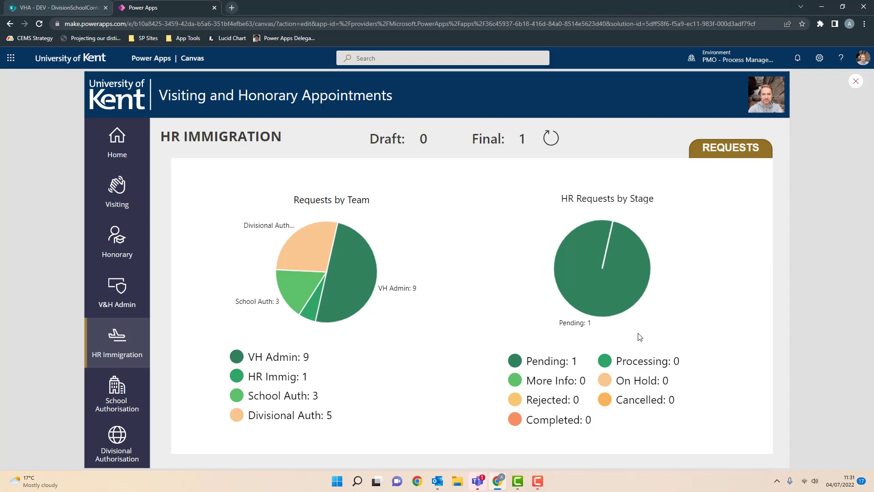
- Show the HR Immigration requests list filtered to PENDING, which returns No Data
click(732, 149)
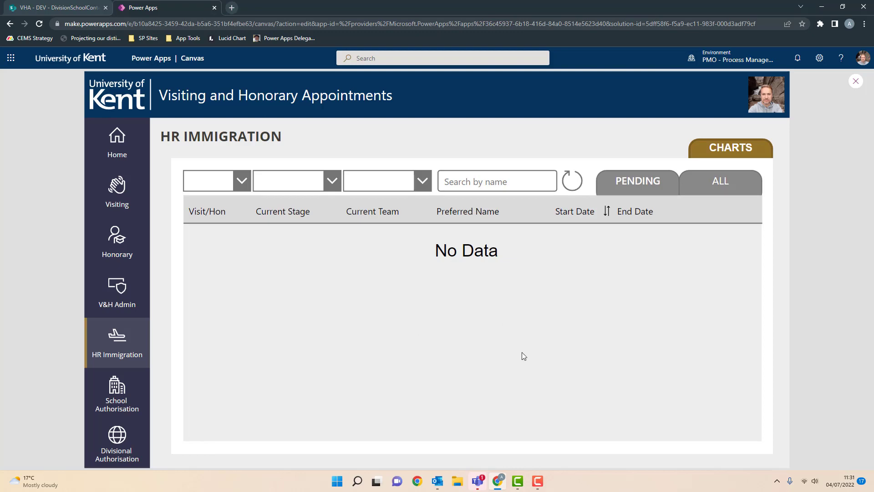
click(728, 182)
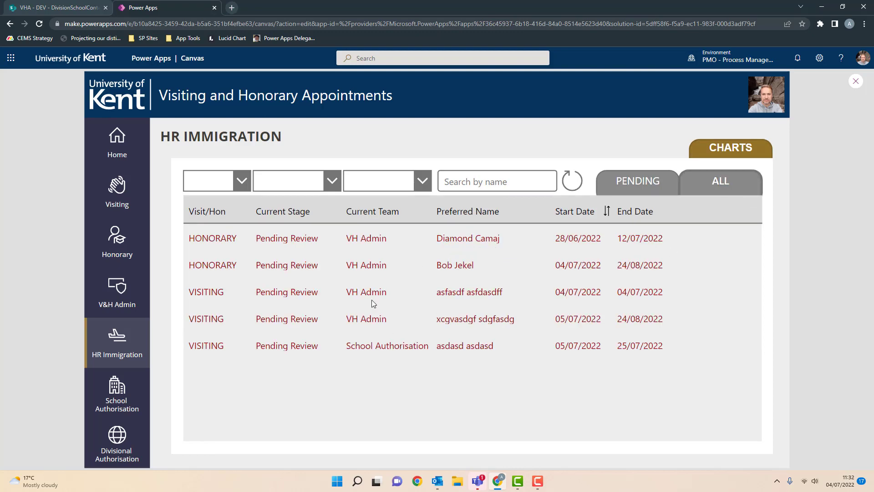
click(656, 182)
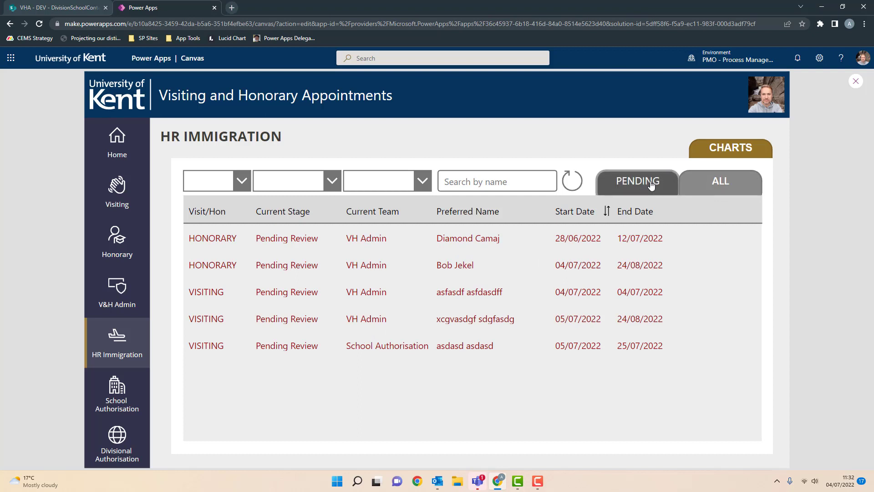
mouse_move(438, 481)
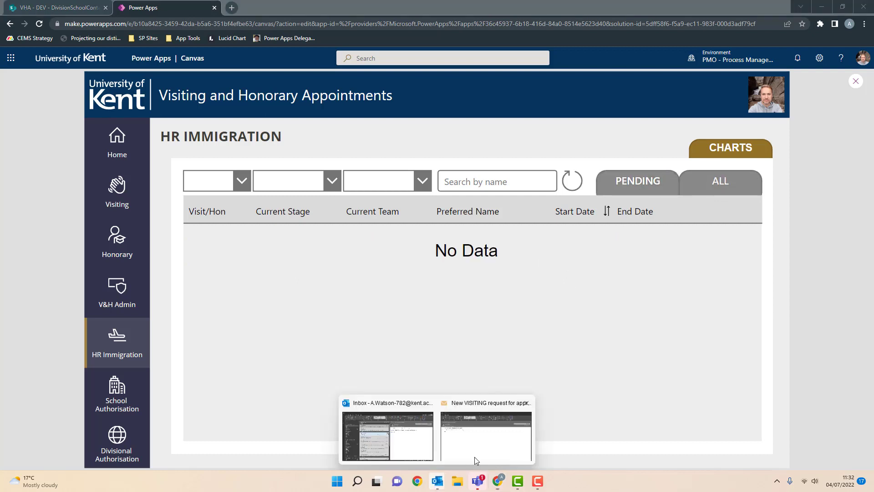
click(475, 455)
- Reopen application 60 for review, append 'sdfasfd' to the correspondence address, and save
click(35, 192)
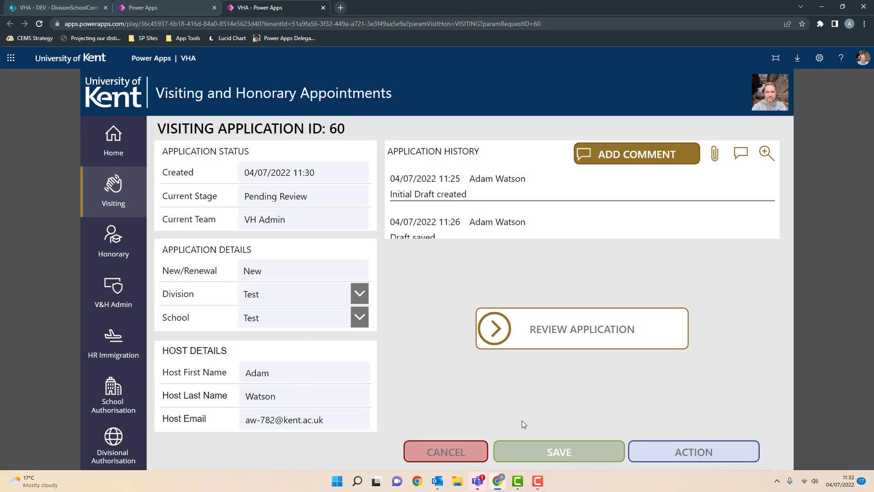
click(573, 335)
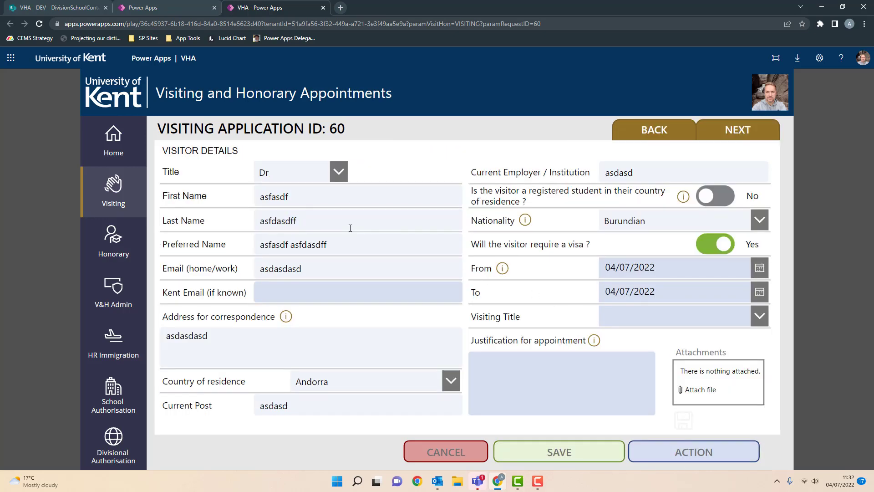
click(327, 340)
text(s)
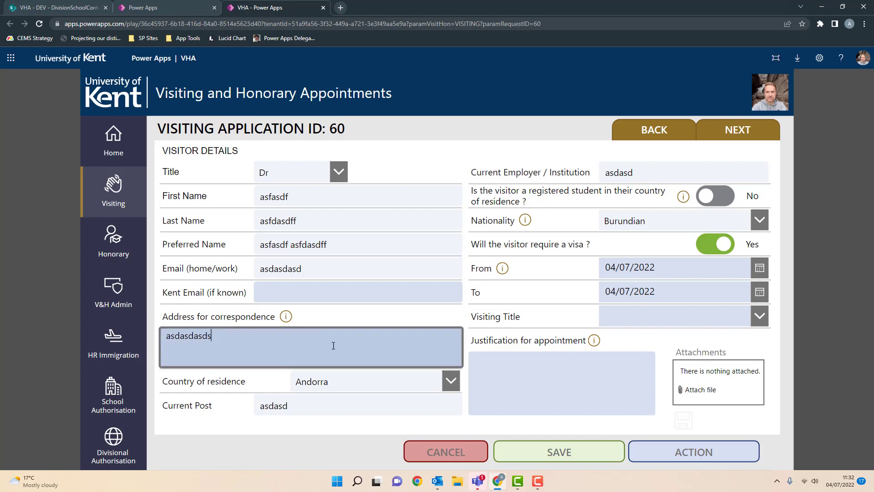
text(dfasfd)
click(576, 453)
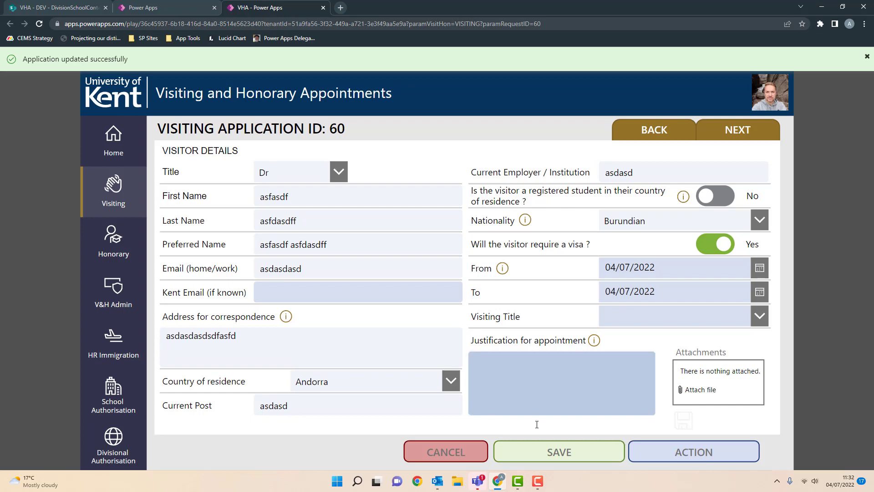
- Page through the form back to the status page and expand the five-entry history
click(666, 130)
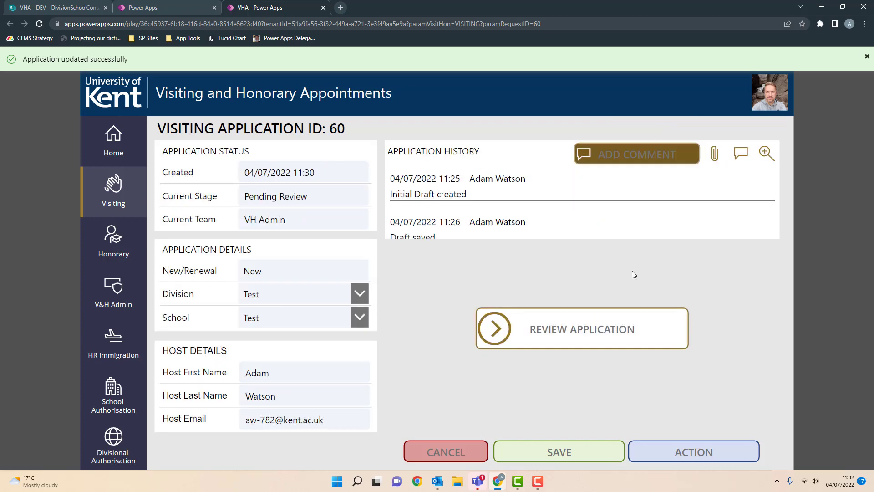
click(624, 329)
click(733, 136)
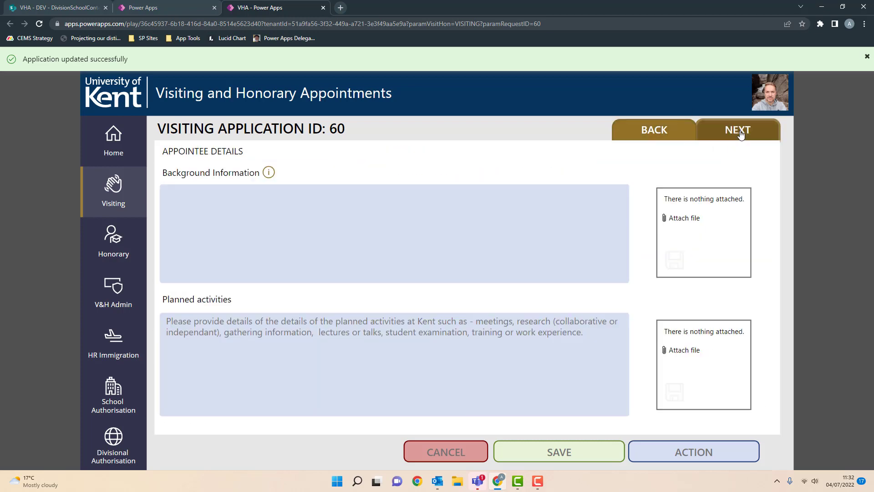
click(735, 133)
click(666, 132)
click(666, 132)
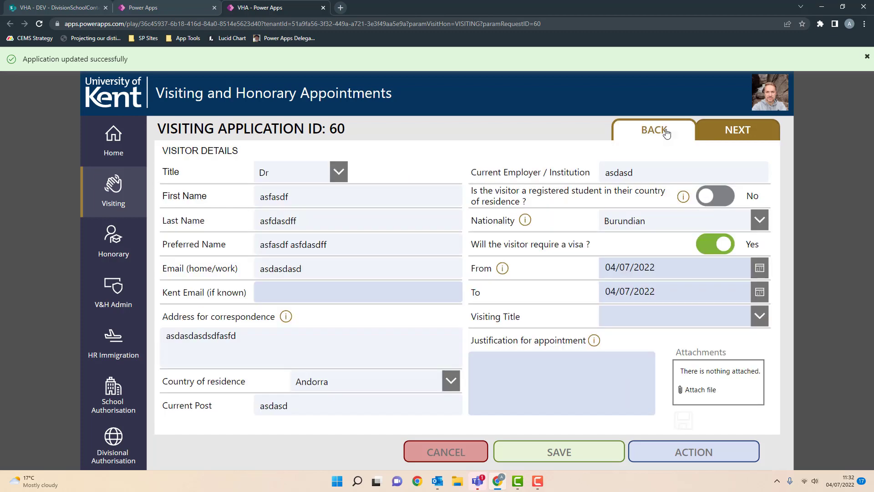
click(667, 131)
click(765, 153)
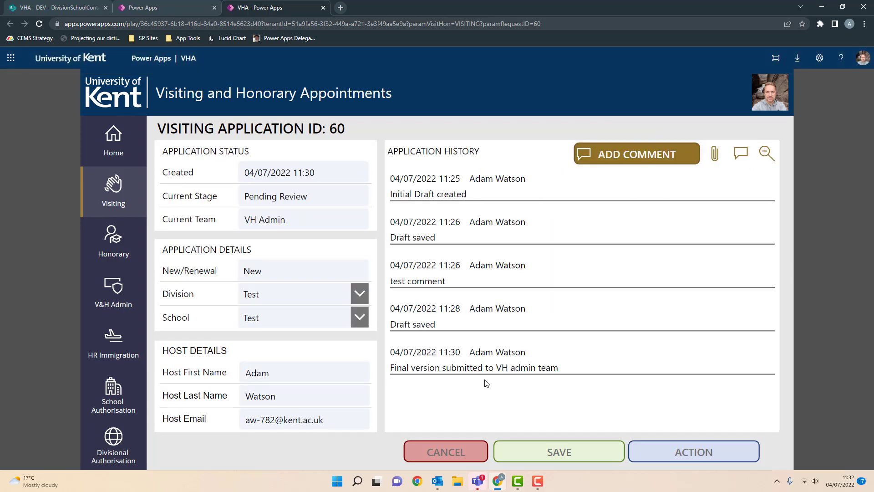
- List application 60's attachment 2.png, collapse it, and open the ACTION comment/status popup
click(715, 154)
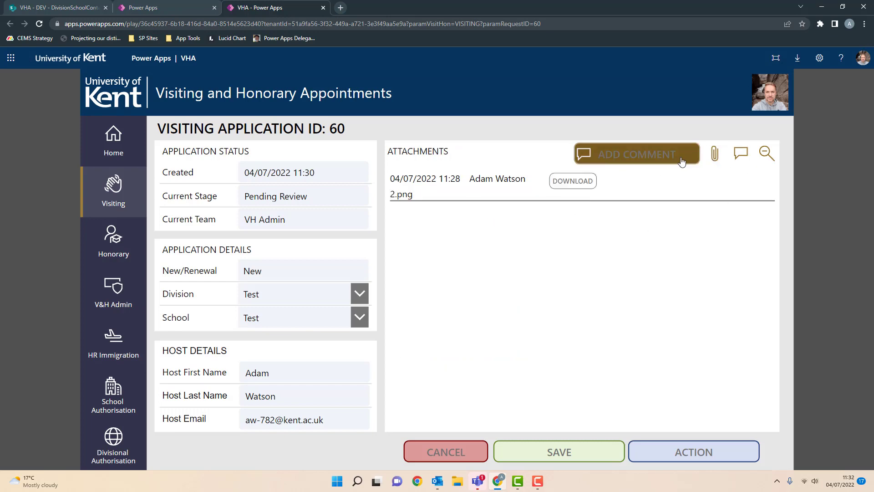
click(767, 154)
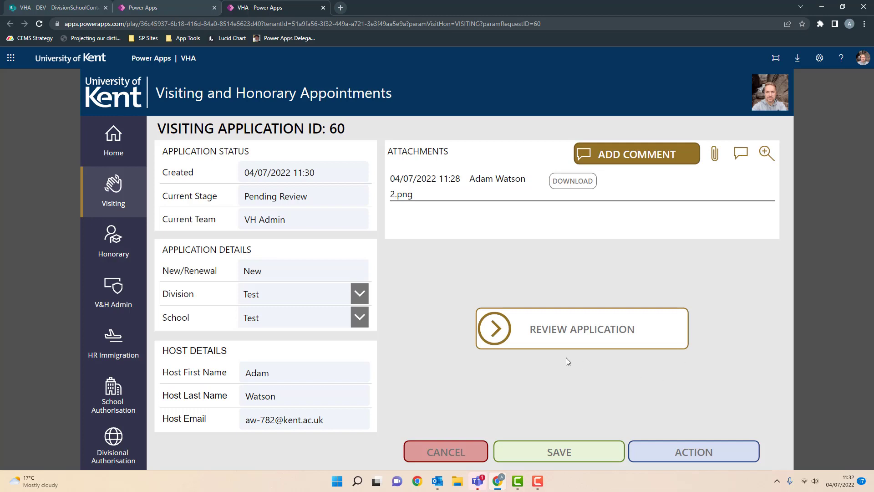
click(705, 457)
click(705, 457)
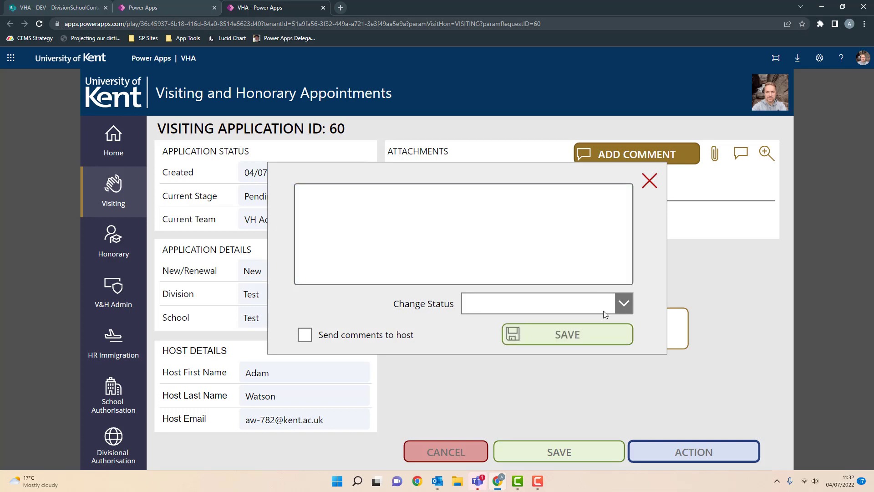
- Enter the comment 'sadfasdf', leaving Send comments to host unchecked
click(452, 217)
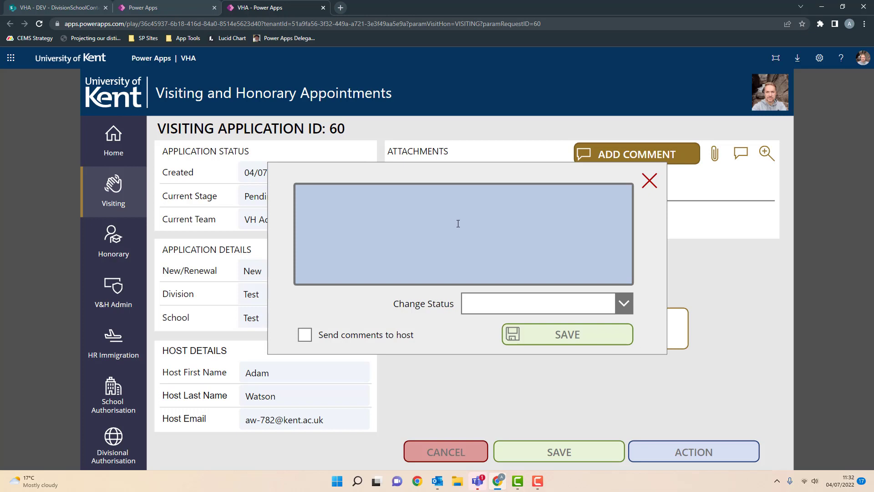
text(sadfasdf)
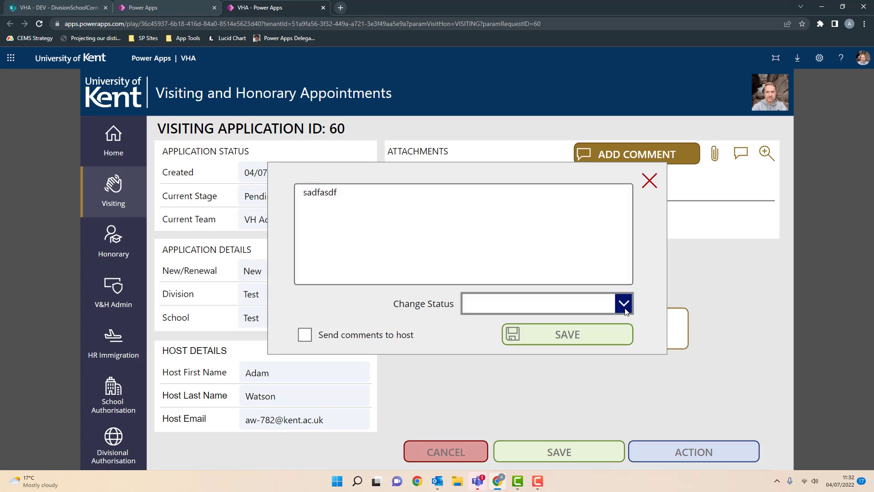
click(623, 303)
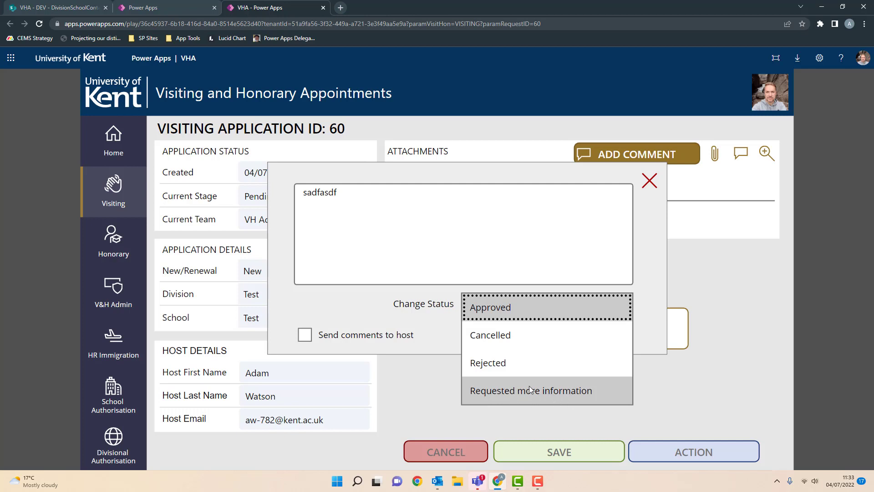
click(512, 389)
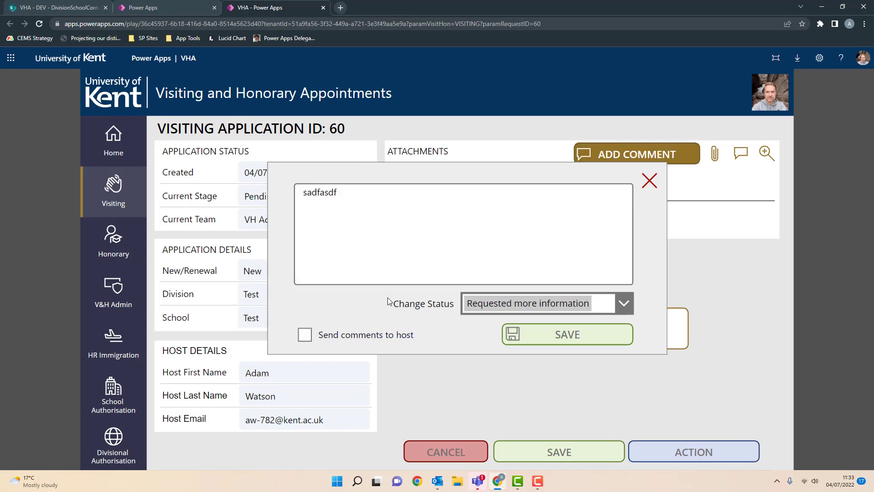
click(321, 335)
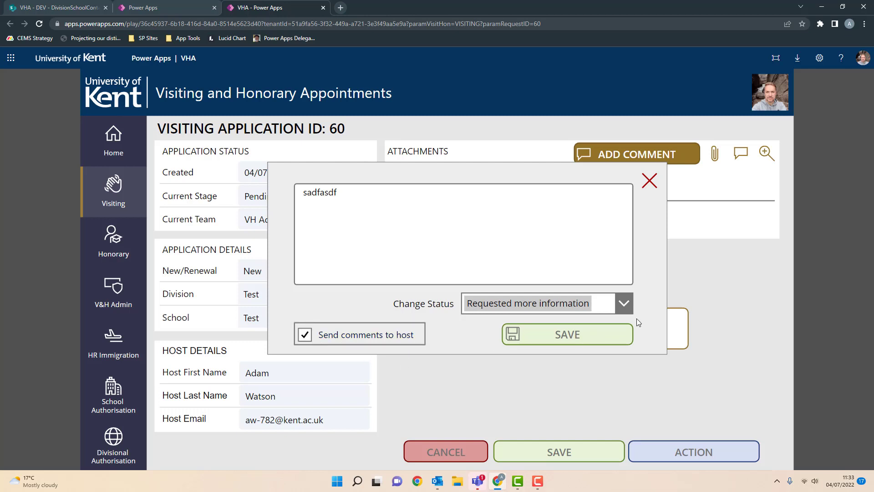
click(319, 335)
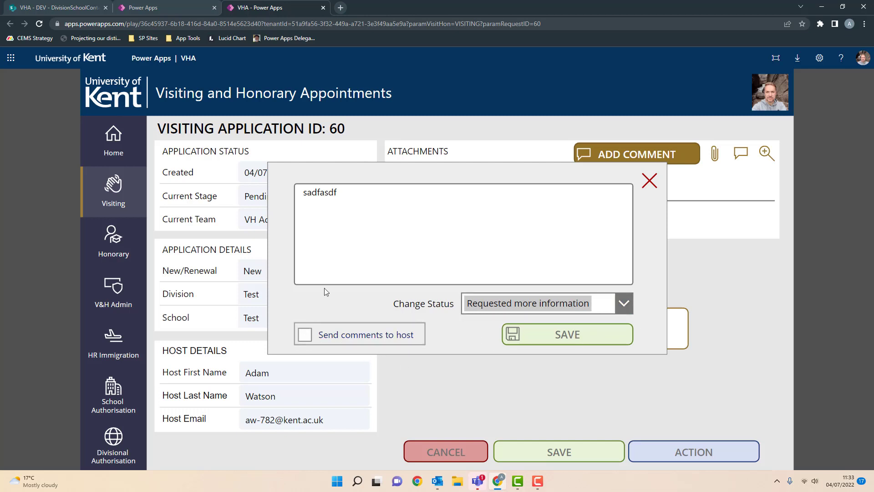
click(364, 197)
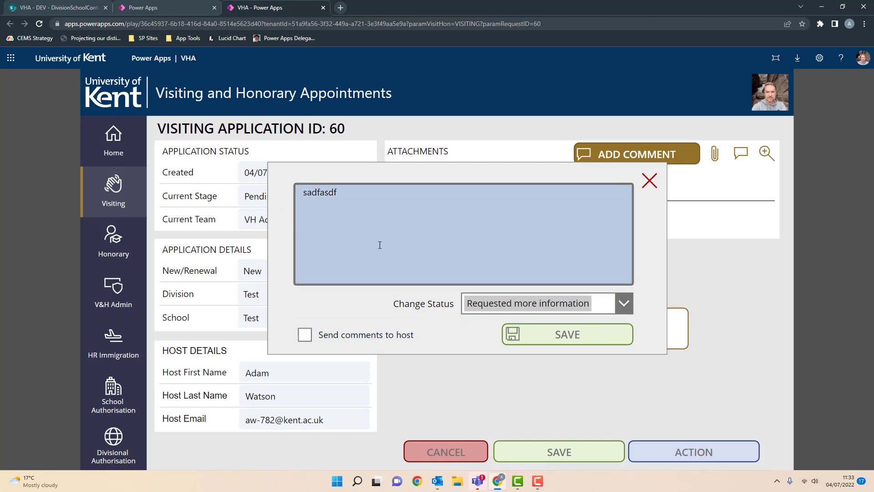
- Change the status to Approved and save the comment popup
click(626, 302)
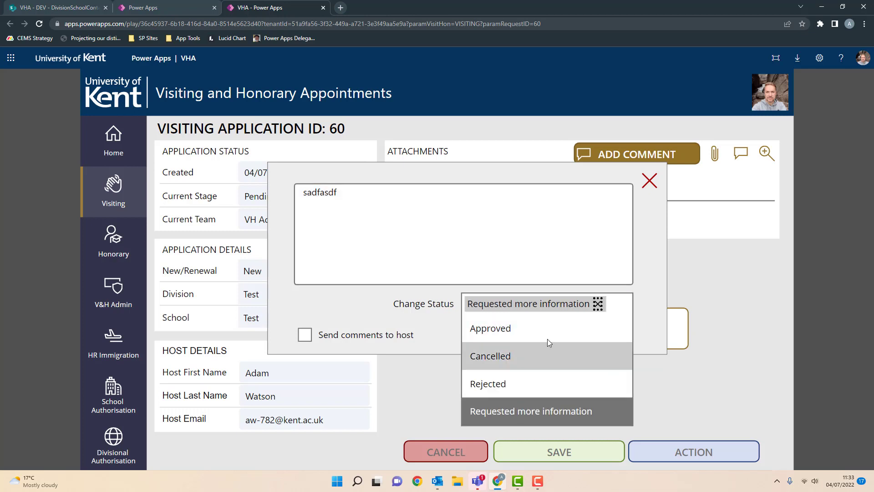
click(531, 330)
click(590, 332)
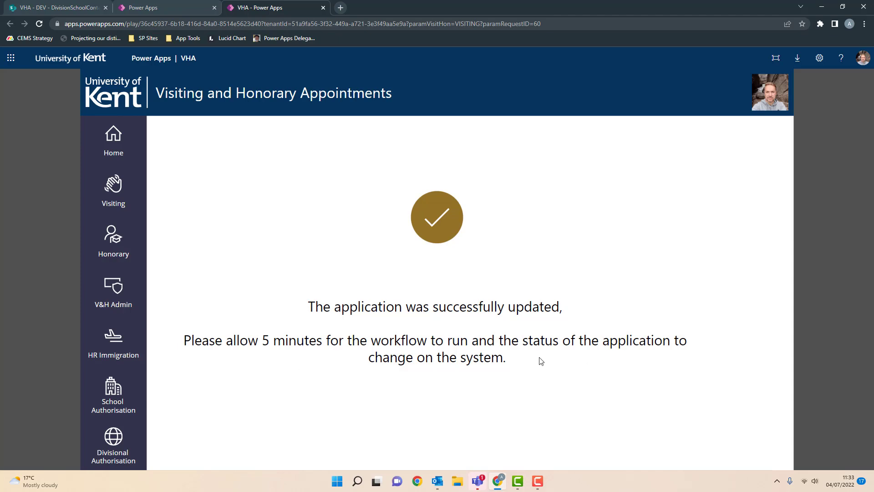
- Show the V&H Admin requests table, with three requests awaiting VH Admin review
click(114, 297)
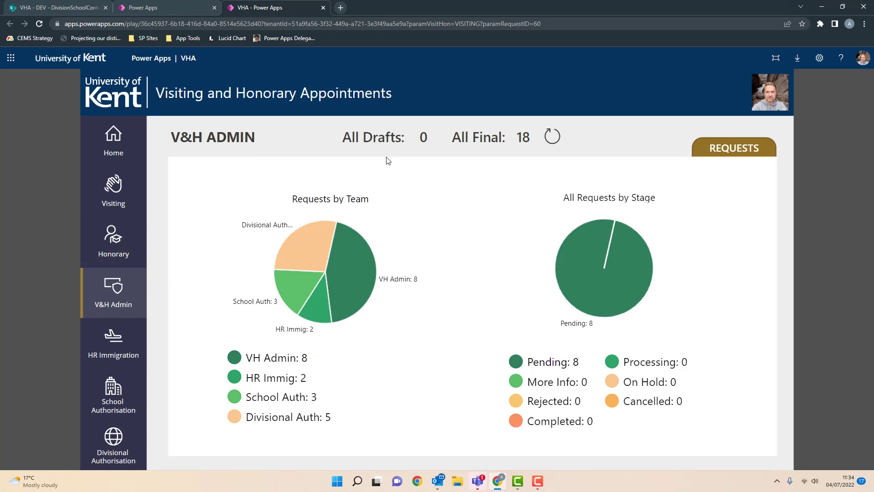
click(728, 148)
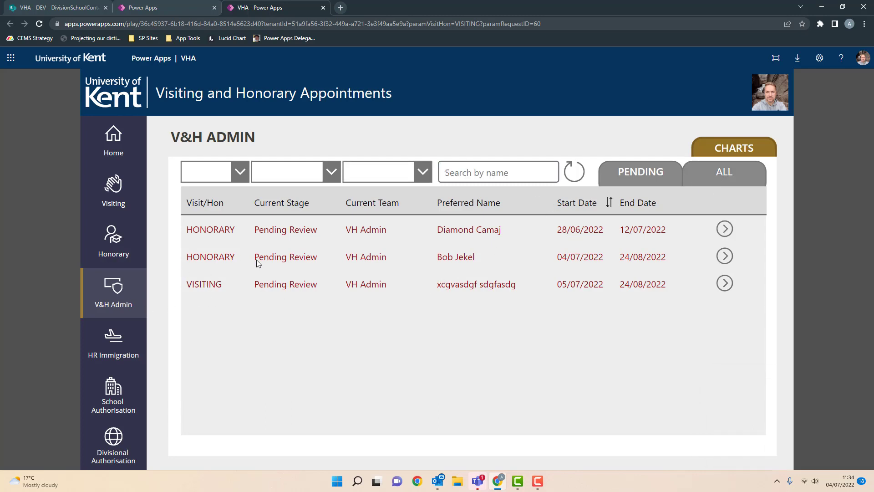
mouse_move(439, 484)
- Check the new Request 60 approval email in Outlook, then minimize Outlook to return to Power Apps
click(383, 438)
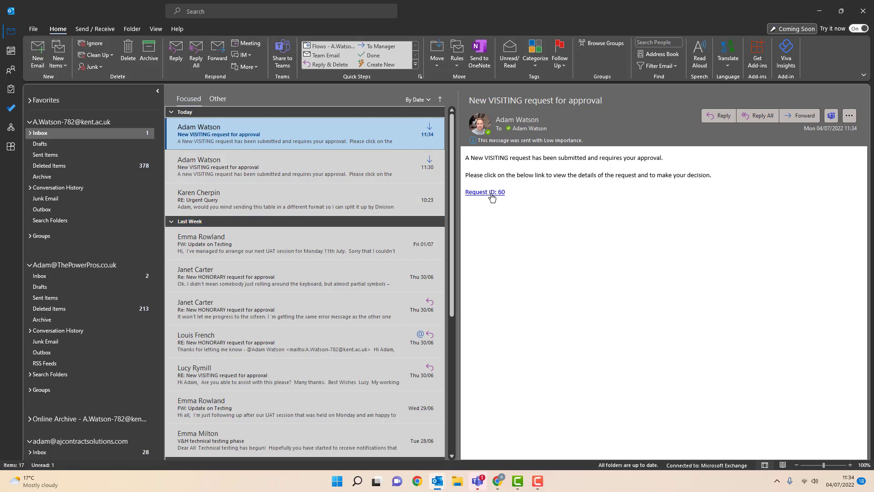
click(821, 11)
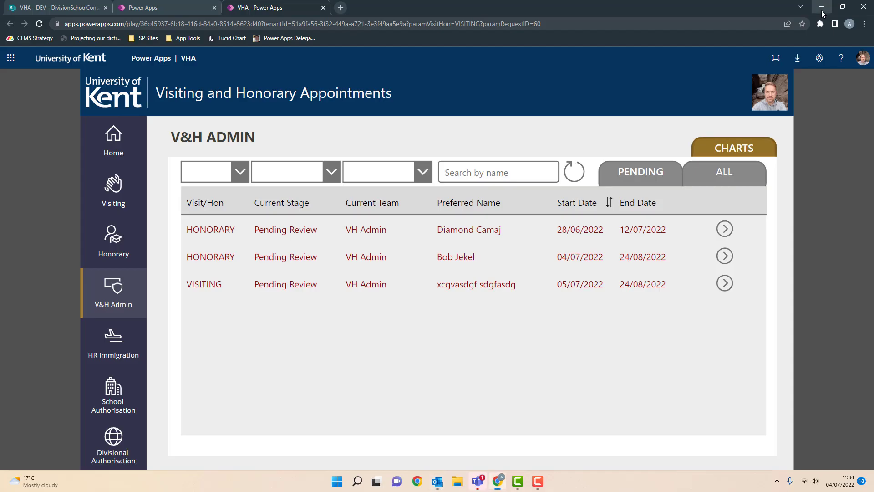
- On the HR Immigration requests list, open application 60 and view its status options without changing them
click(113, 339)
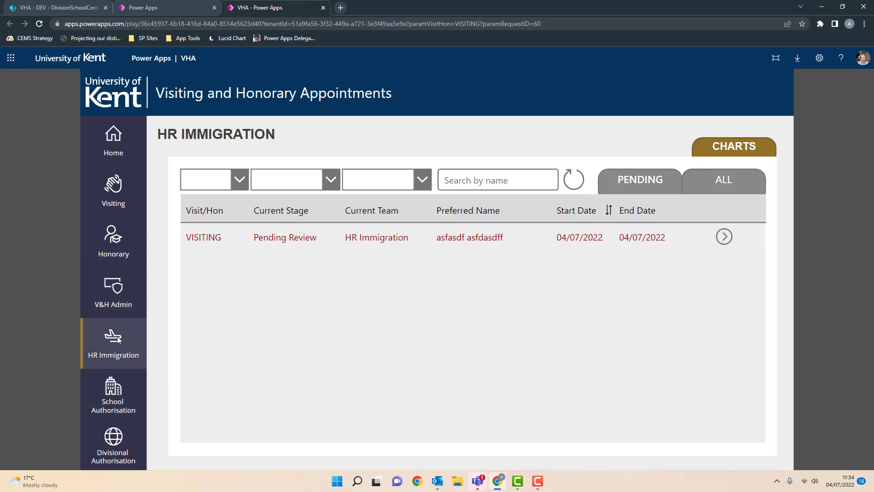
click(711, 153)
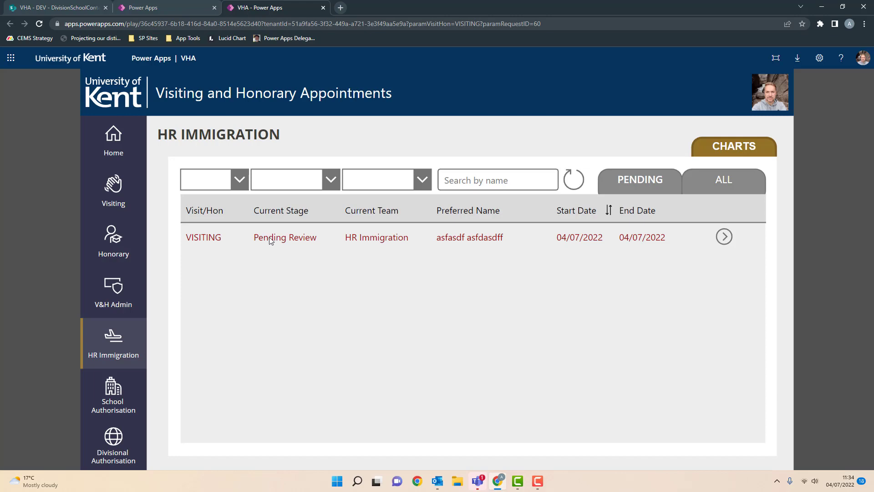
click(725, 238)
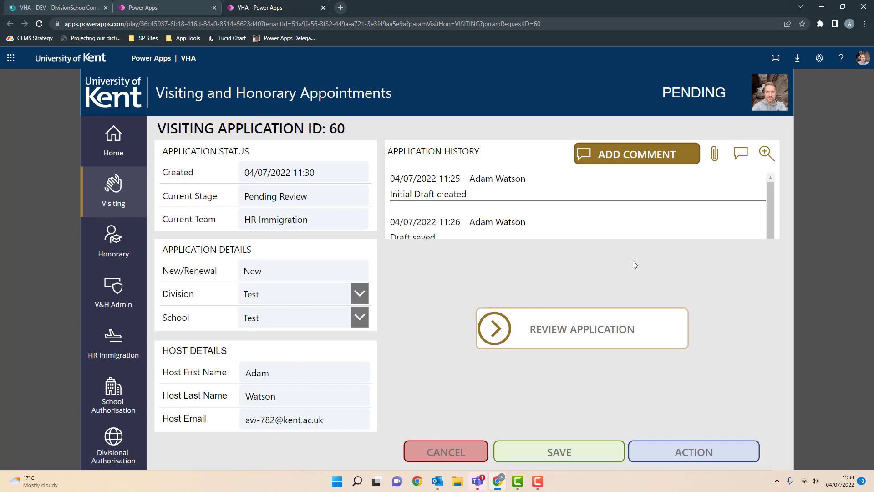
click(721, 455)
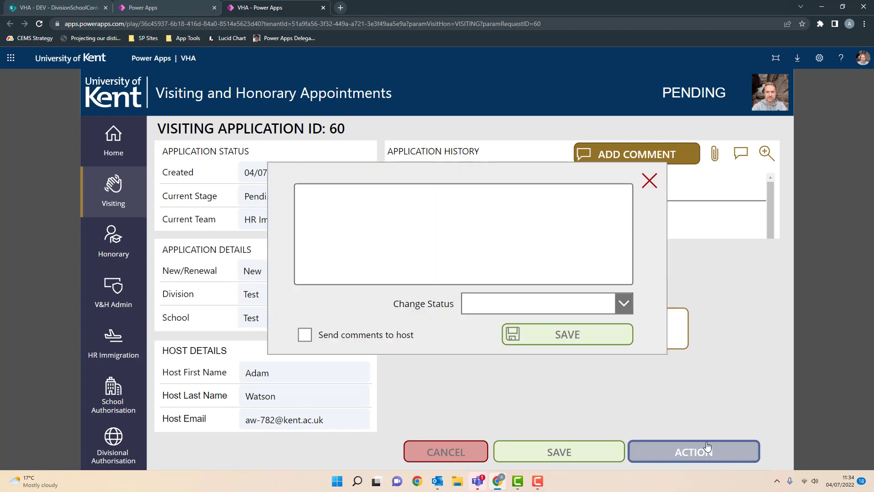
click(624, 303)
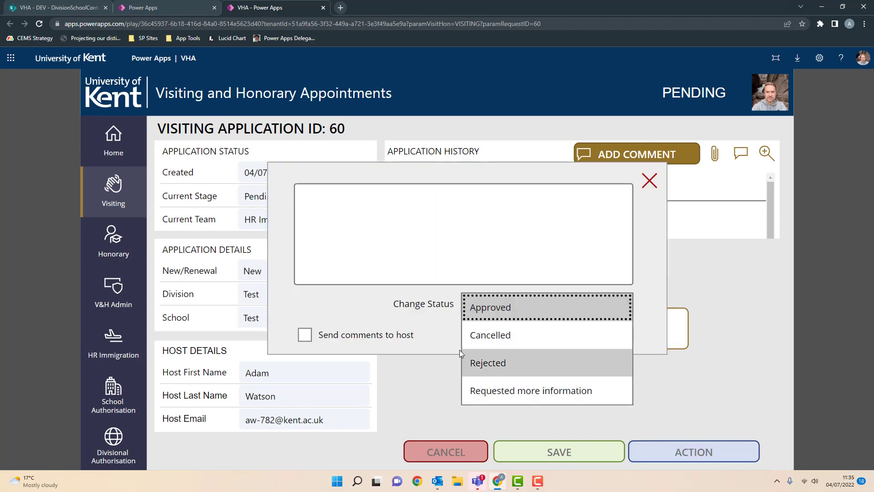
click(340, 299)
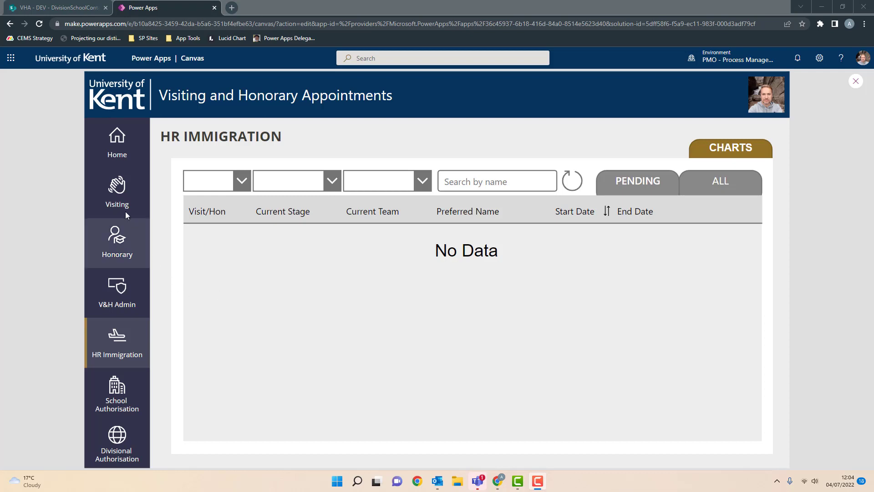
- From the Honorary FINAL requests tab, create a new honorary request
click(114, 242)
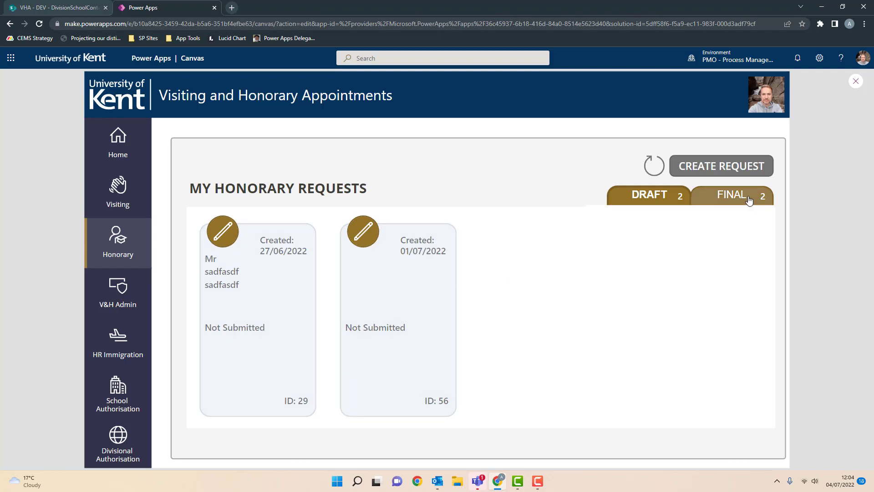
click(750, 200)
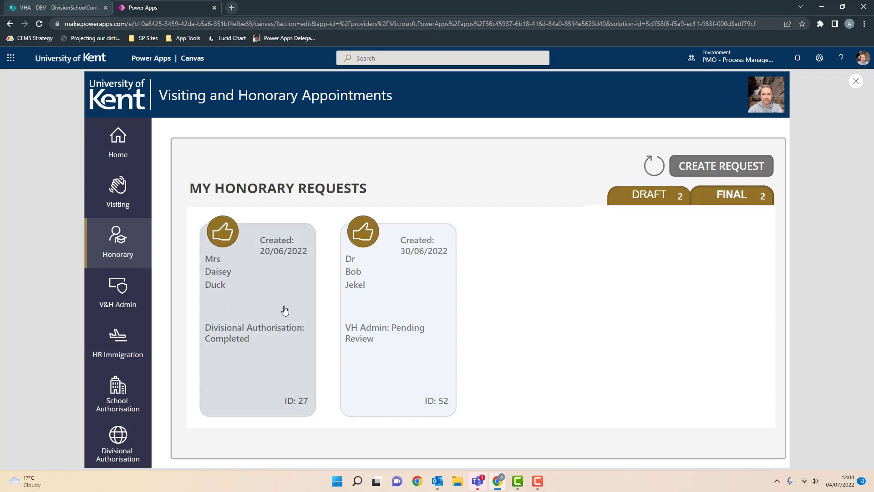
click(711, 171)
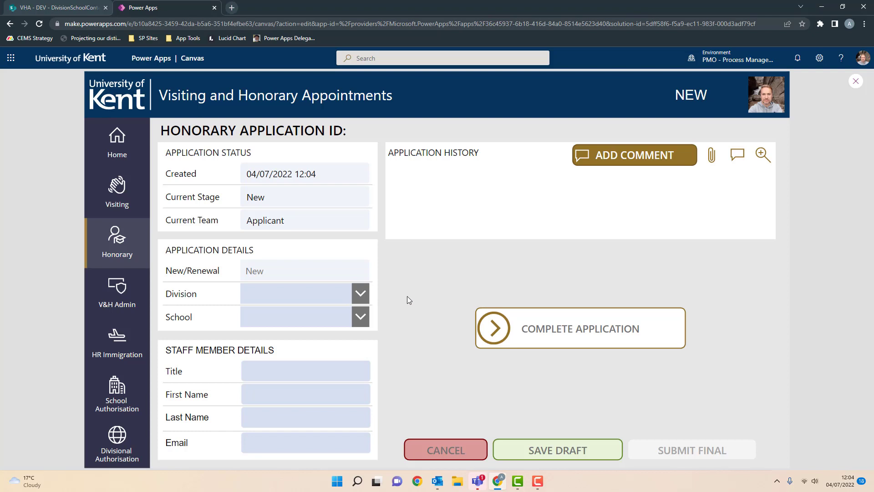
- Set Division and School to Test, leave the staff fields blank, and continue to Applicant Details
click(363, 294)
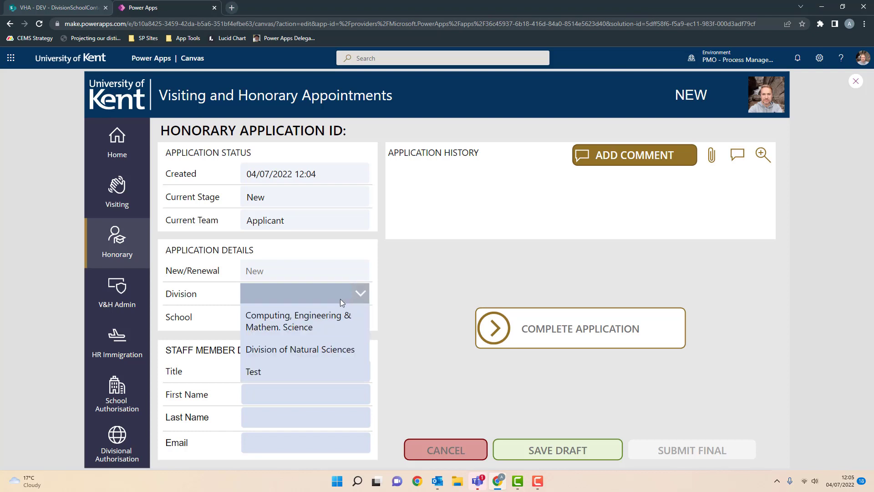
click(283, 378)
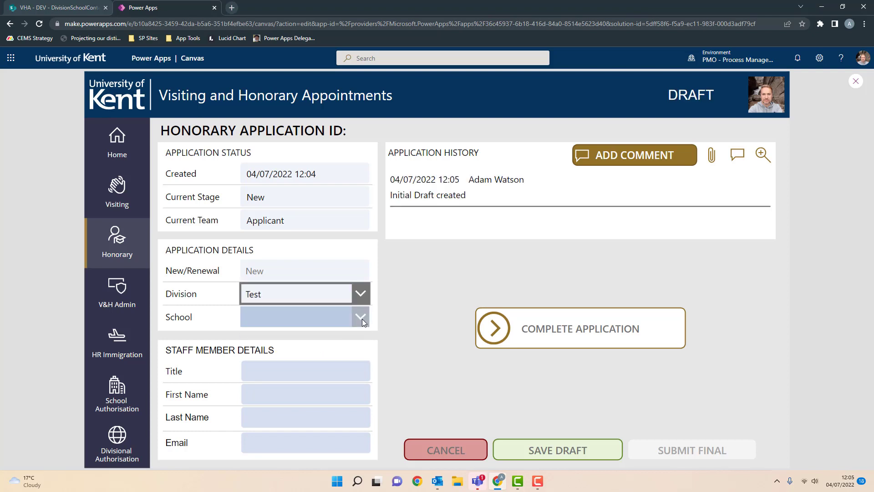
click(362, 318)
click(302, 333)
click(299, 372)
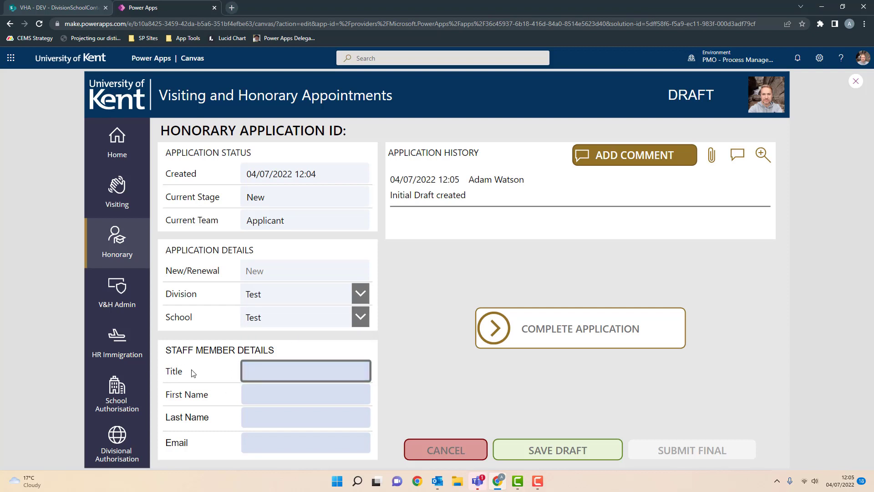
click(259, 395)
click(268, 416)
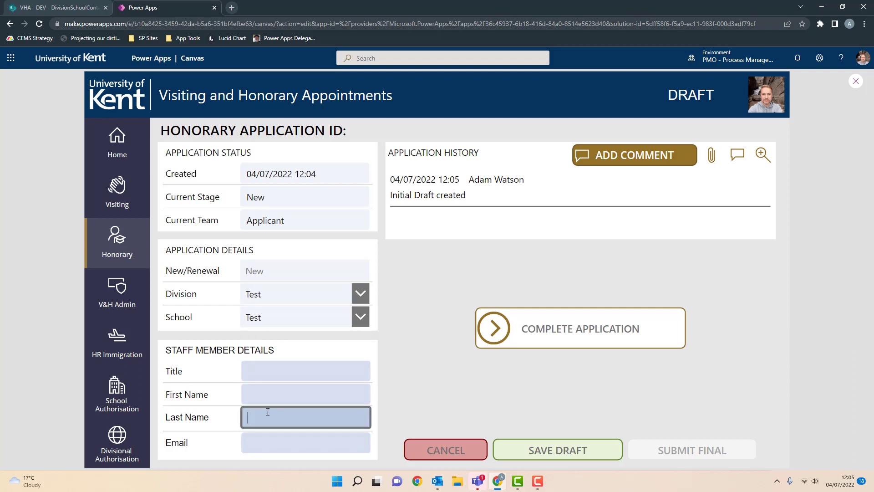
click(288, 442)
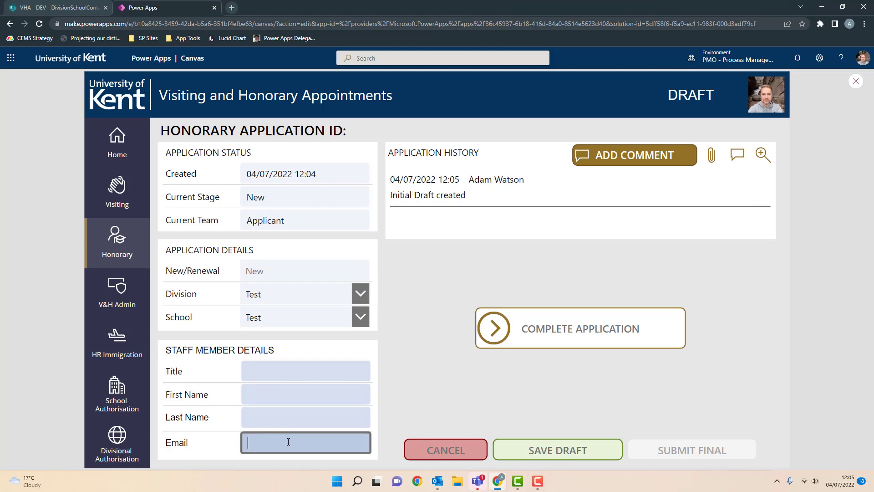
click(652, 332)
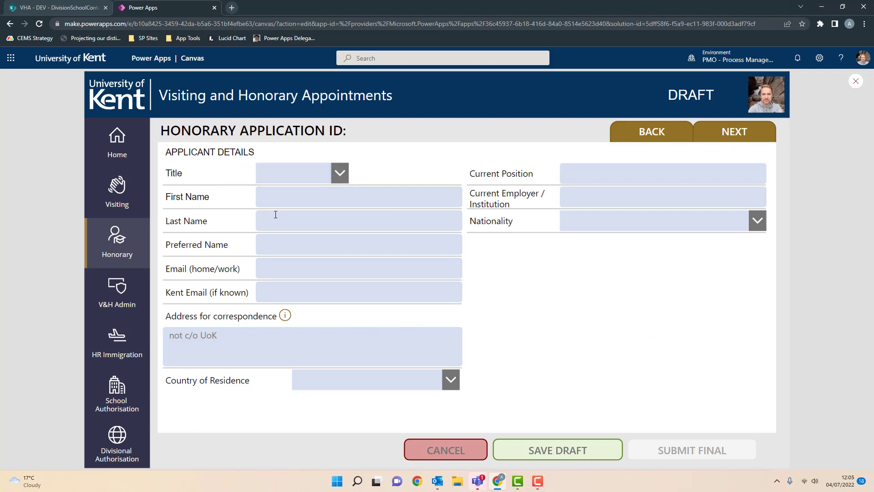
- Leave the Applicant Details fields blank and advance to the Appointment Details page
click(394, 376)
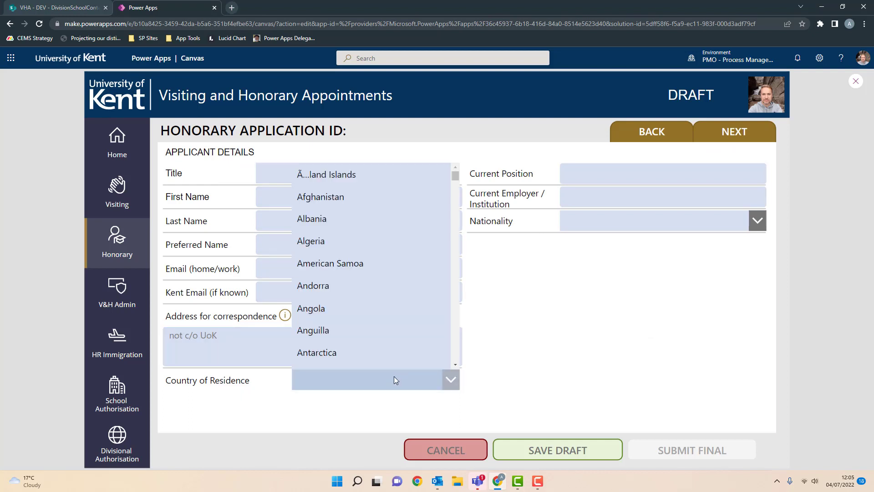
click(669, 172)
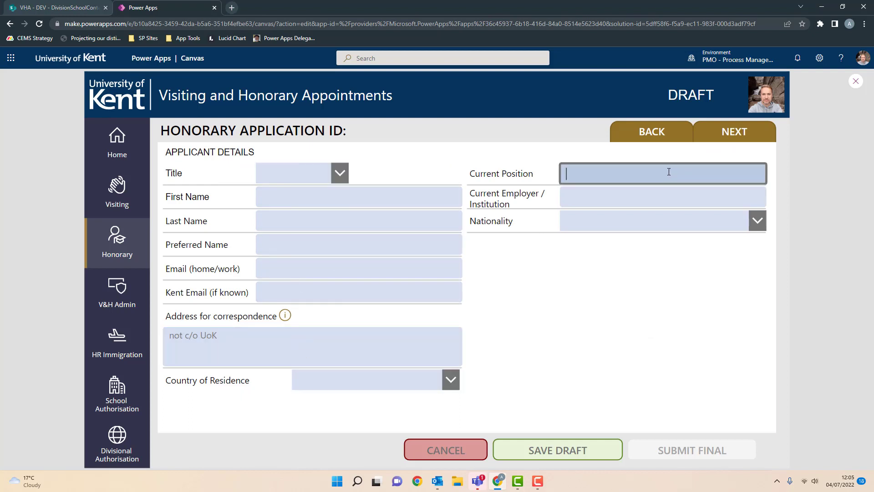
click(619, 198)
click(647, 222)
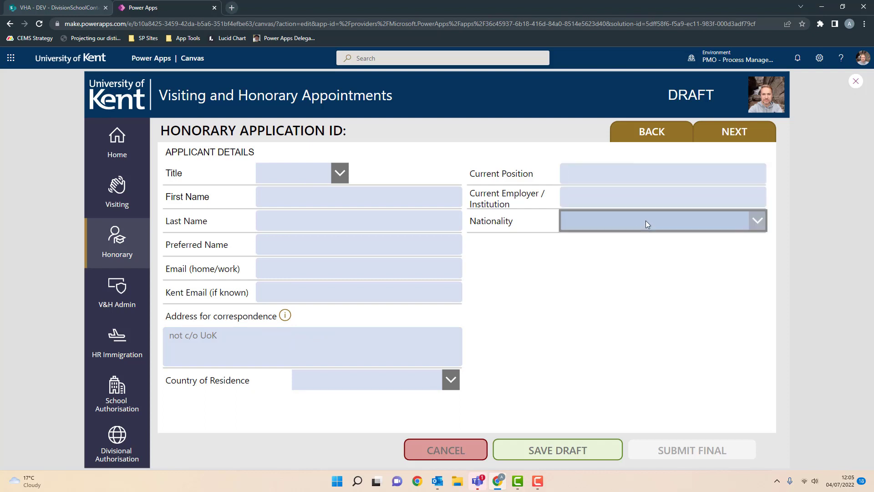
click(647, 221)
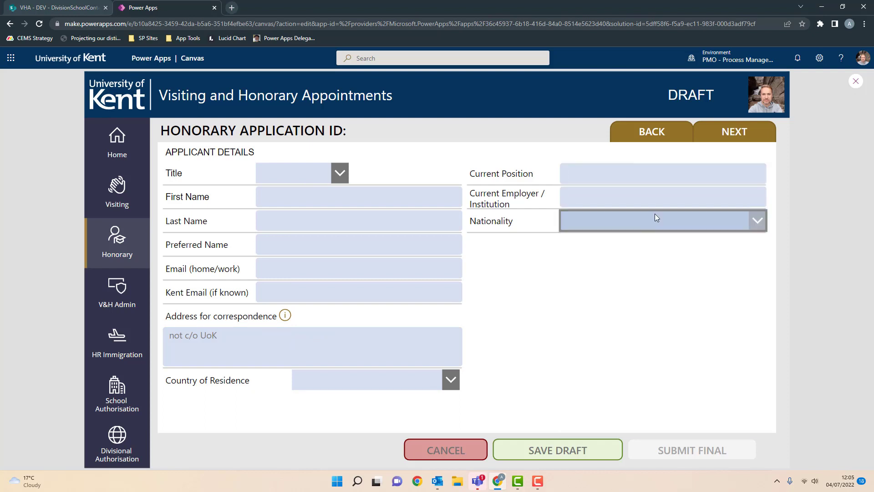
click(739, 136)
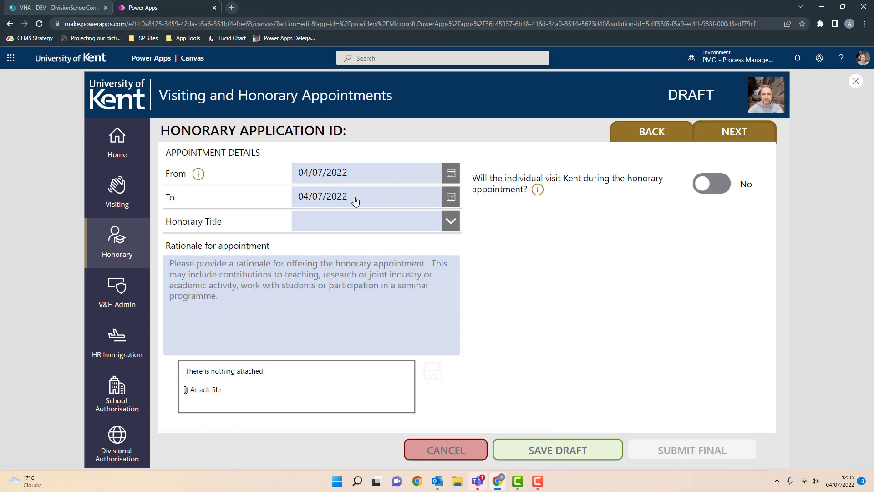
- Leave the Honorary Title and rationale for appointment empty
click(425, 222)
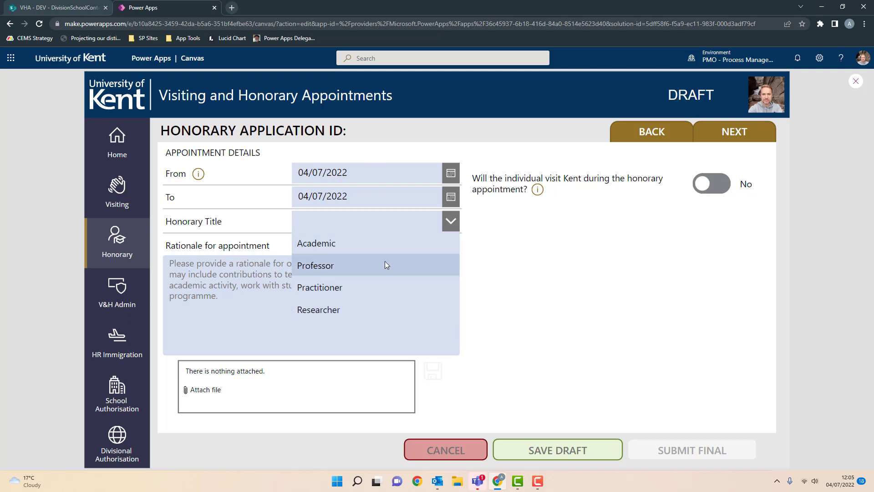
click(519, 287)
click(260, 300)
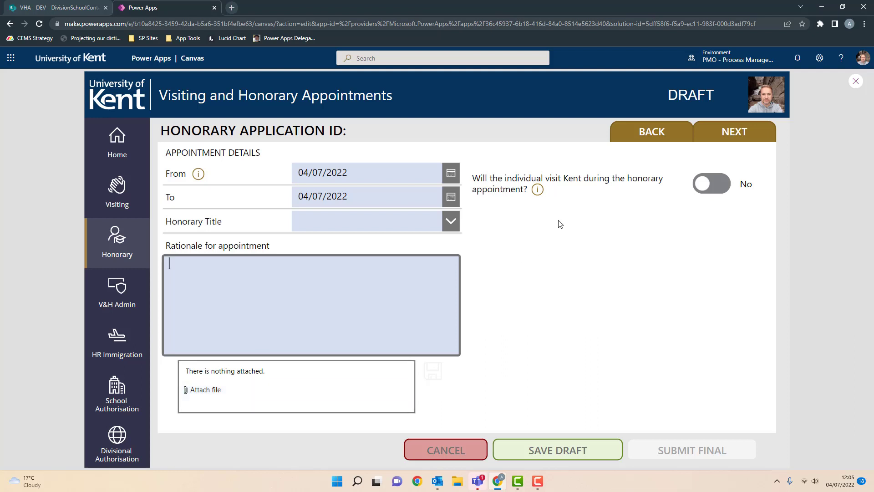
click(499, 205)
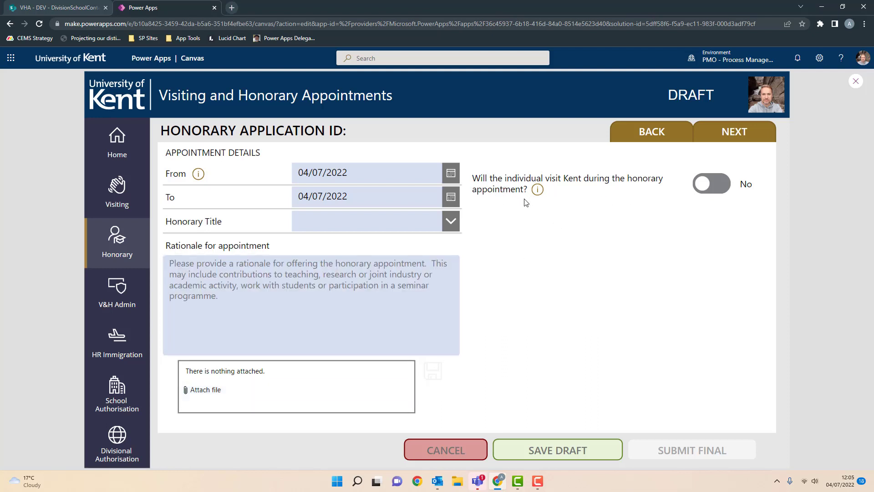
- Mark a visit to Kent, set the end date to 27/07/2022 (23 Days), and advance to Health & Safety
click(722, 187)
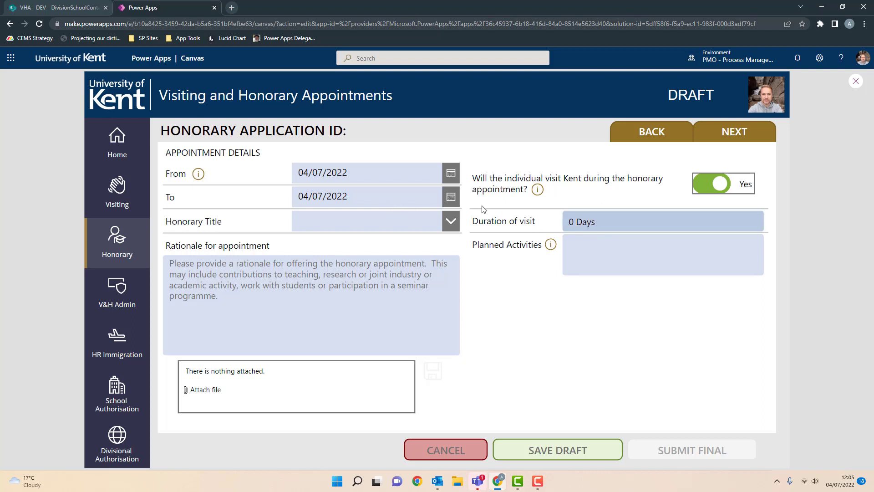
click(451, 197)
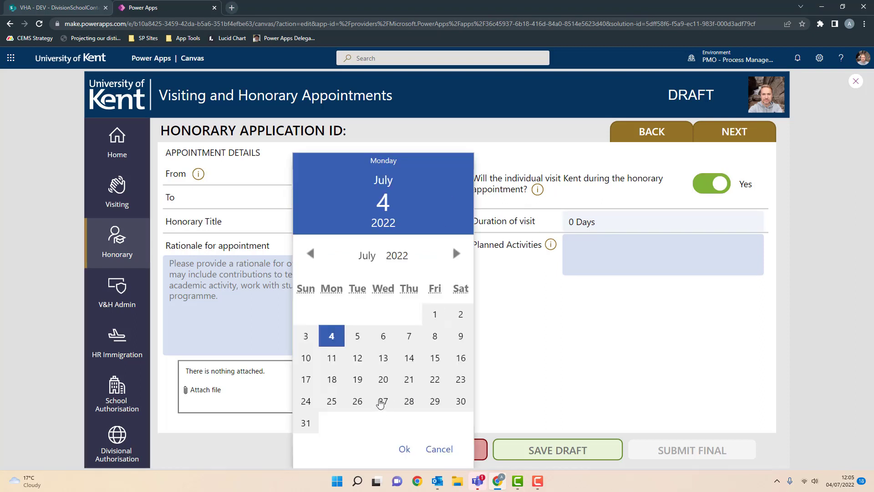
click(382, 401)
click(404, 449)
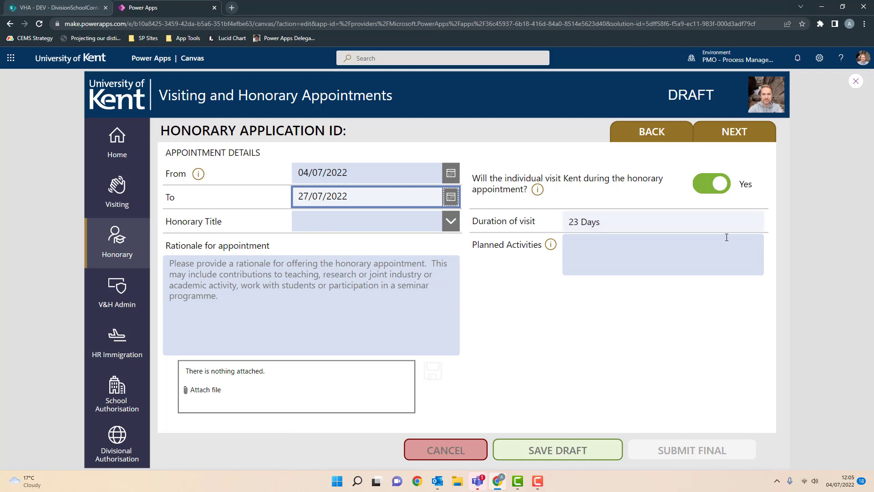
click(636, 250)
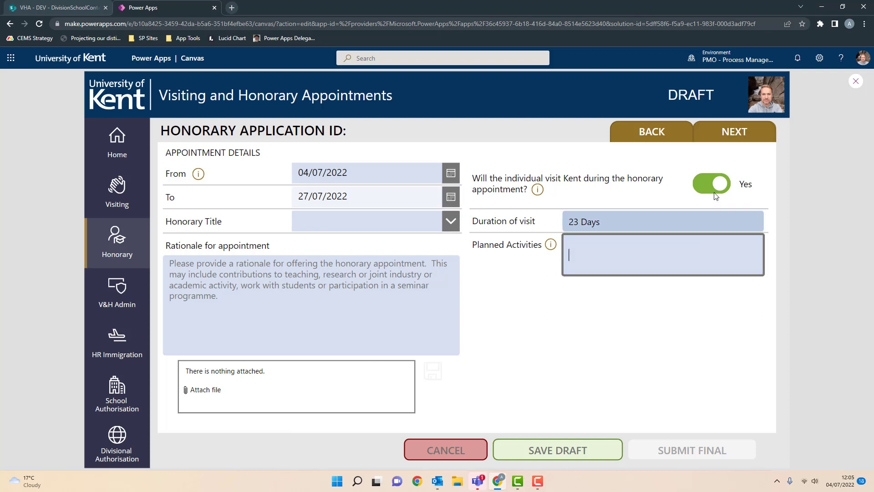
click(741, 136)
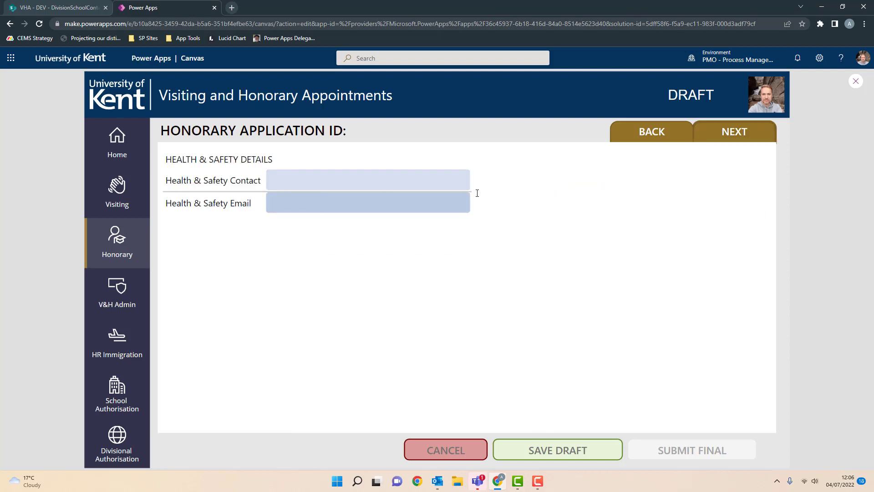
- Return to the Appointment Details page, then go to the app's Home welcome screen
click(660, 140)
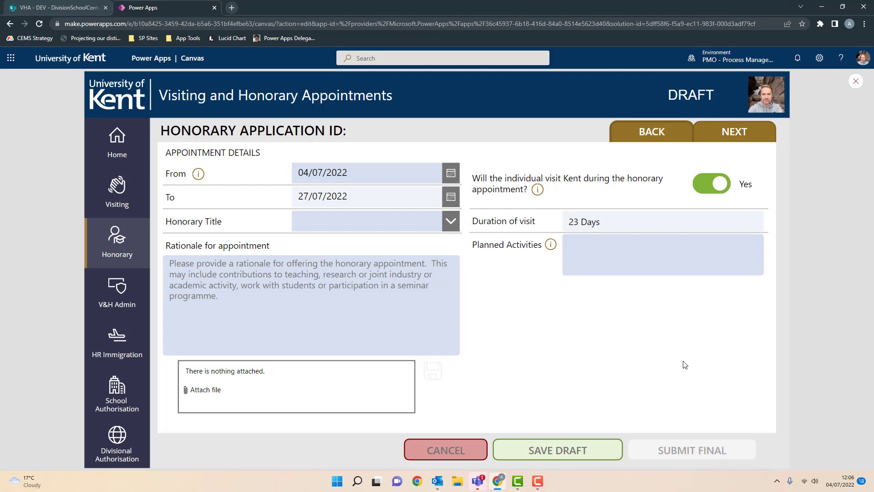
click(117, 146)
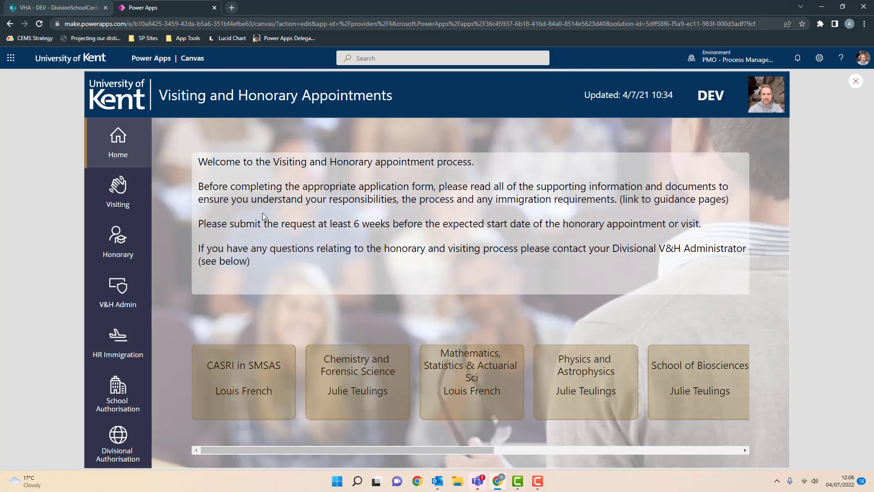